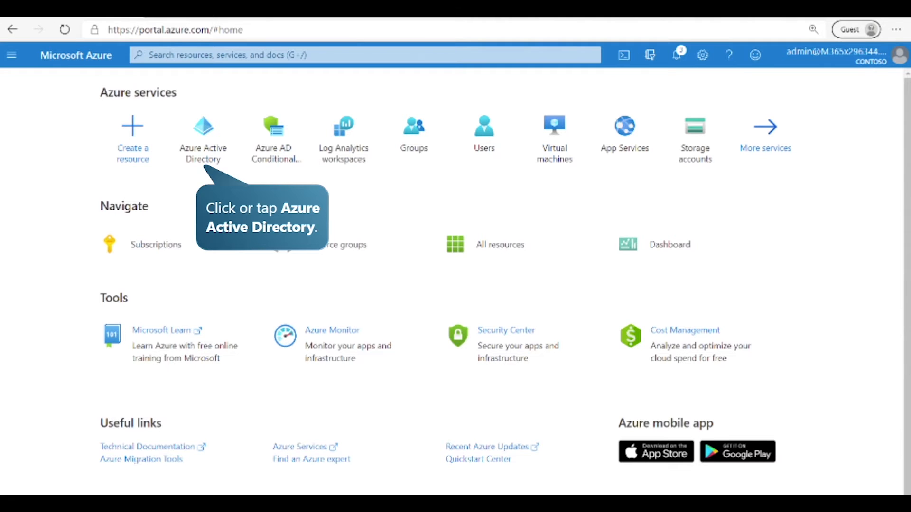
Step: Go to Azure Active Directory > Security > Conditional Access and start a new policy
click(204, 158)
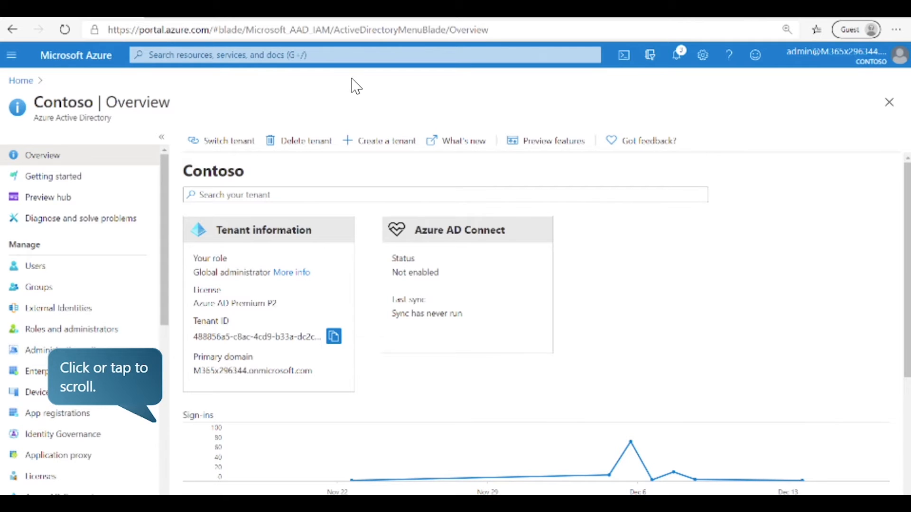
drag(167, 224, 167, 417)
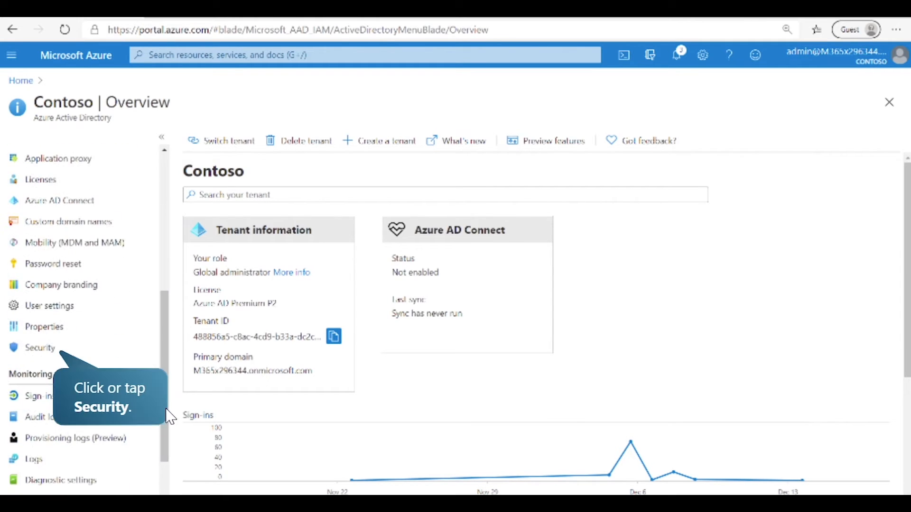
click(75, 353)
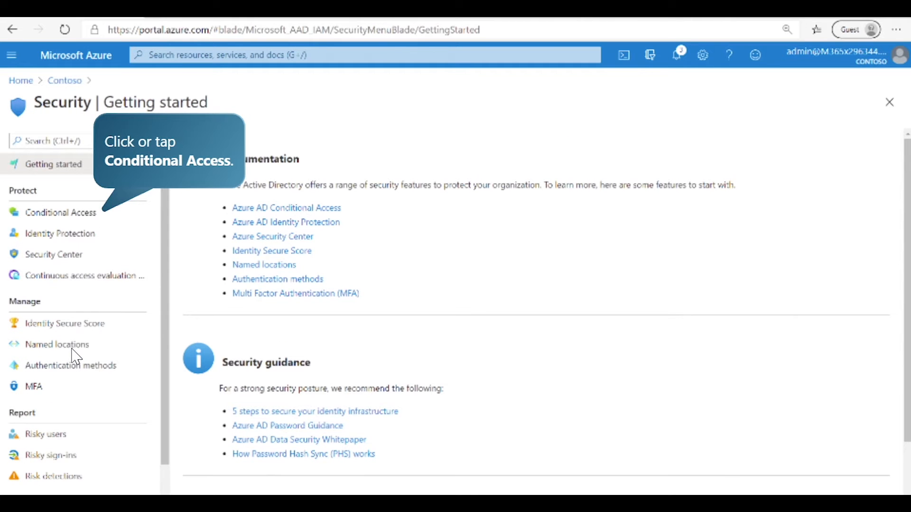
click(86, 220)
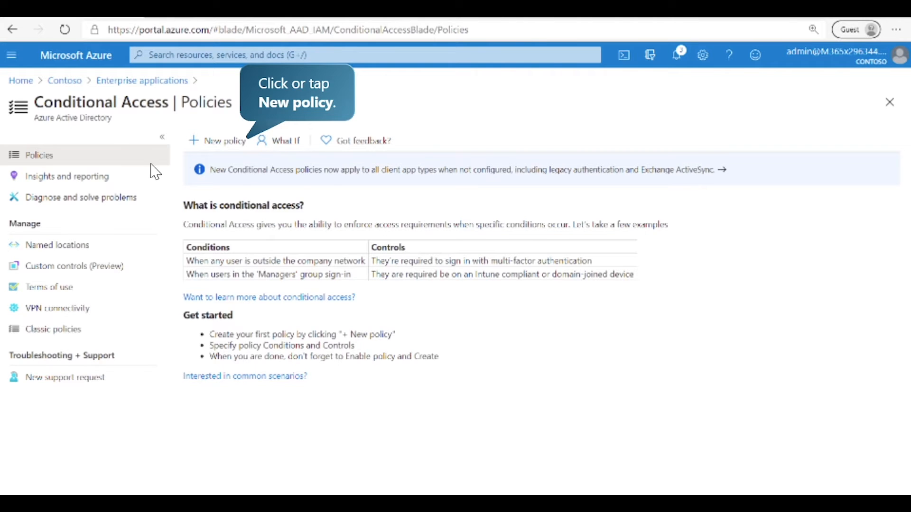
click(209, 144)
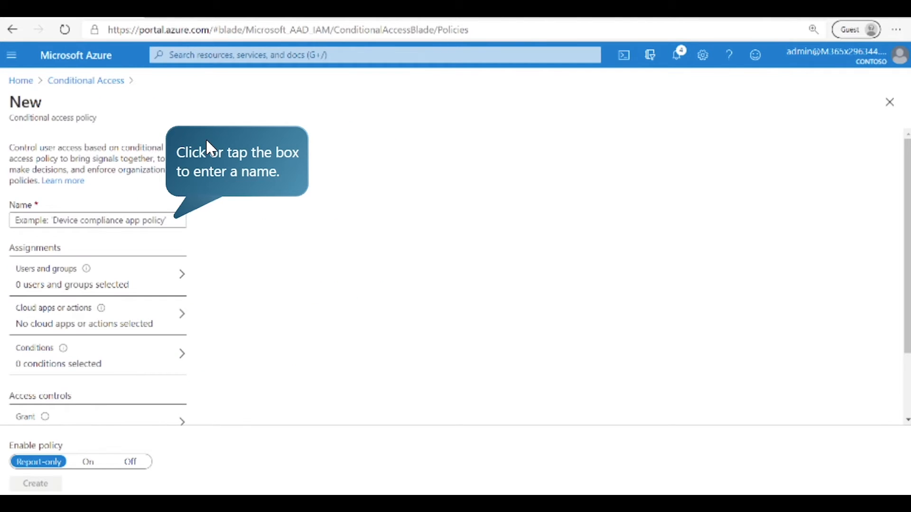
Step: Name the new Conditional Access policy 'Office 365 Security Policy'
click(151, 219)
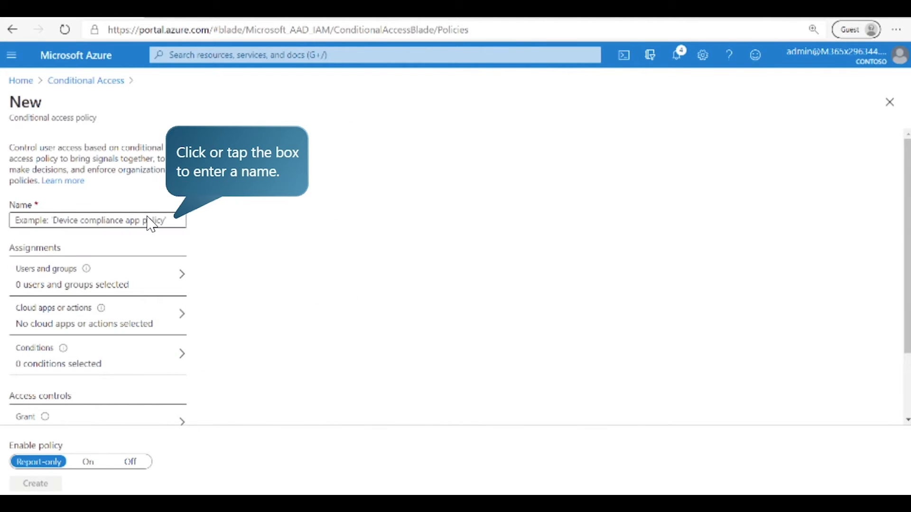
text(Office 365 Security Policy)
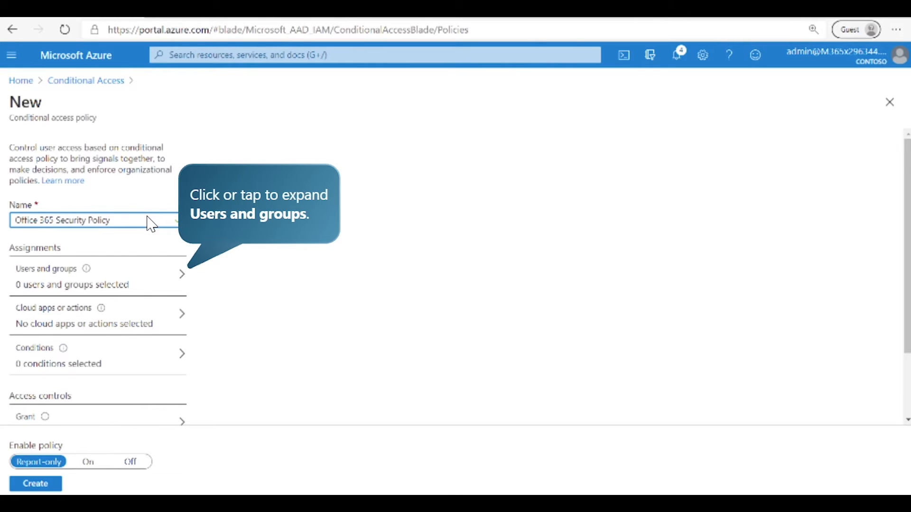
click(147, 292)
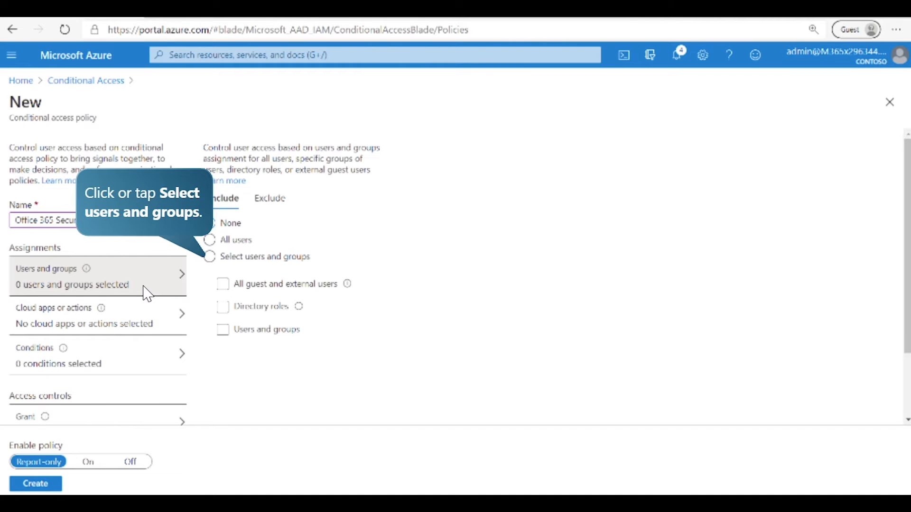
Step: Assign the policy to the Sales and Marketing group, found by searching 'Sales'
click(217, 259)
click(235, 332)
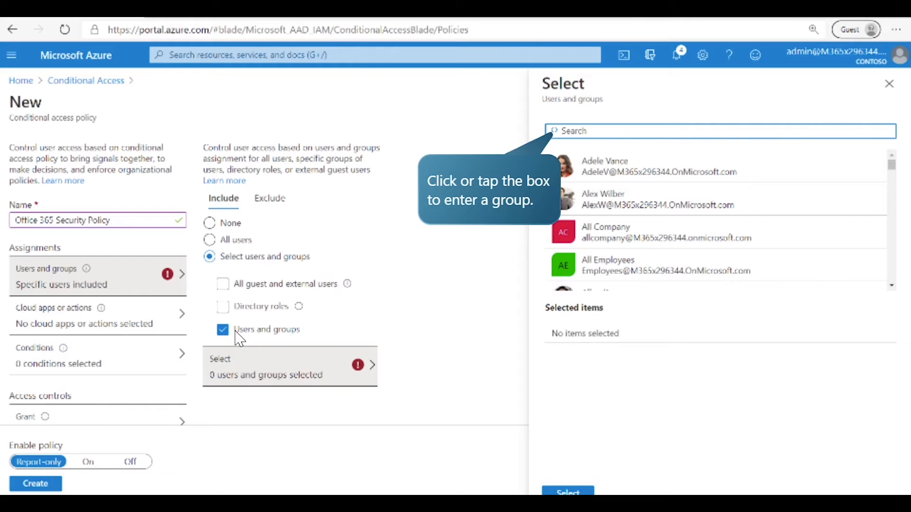
click(565, 136)
text(Sales)
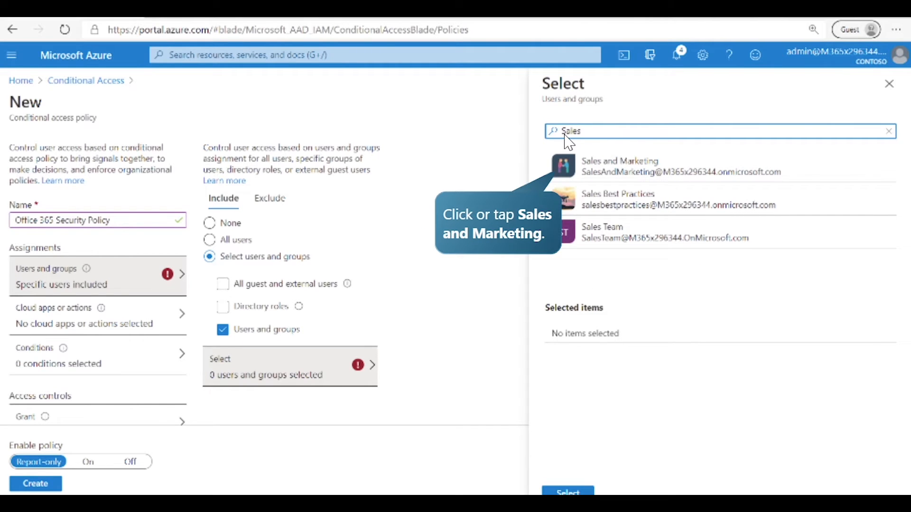
click(579, 164)
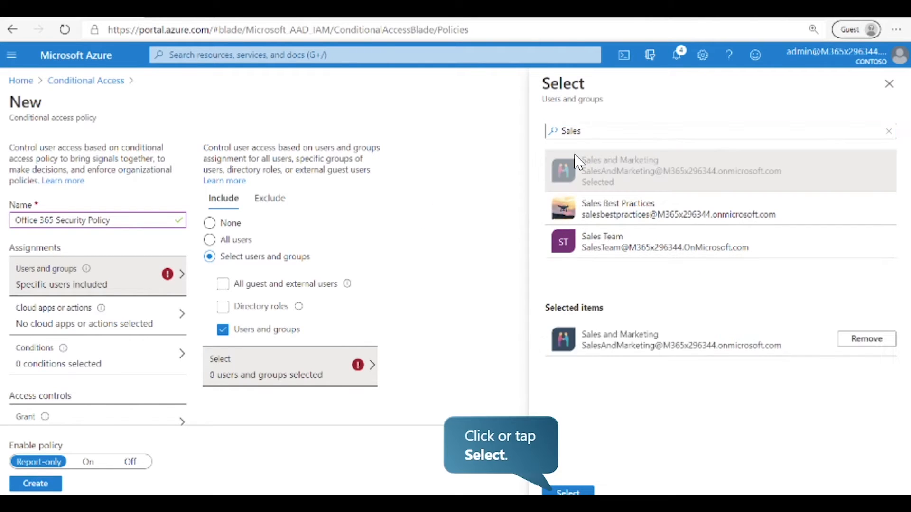
click(574, 491)
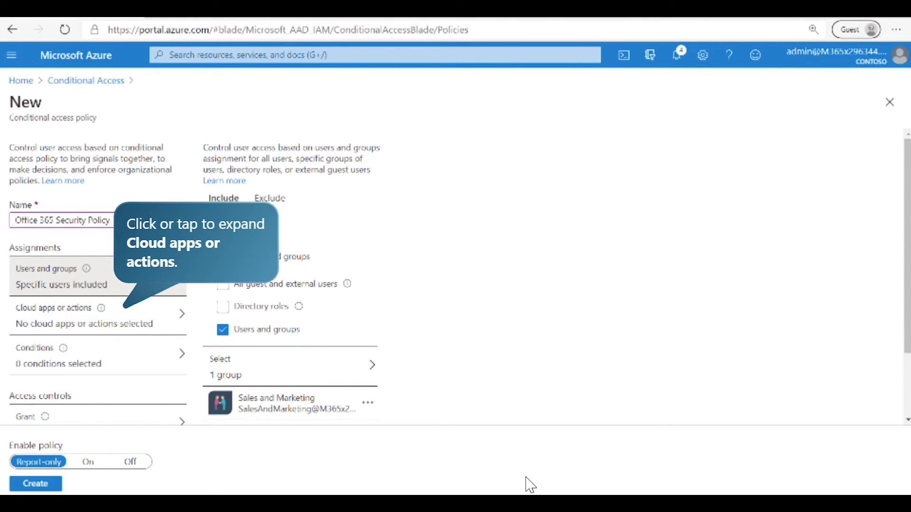
click(136, 322)
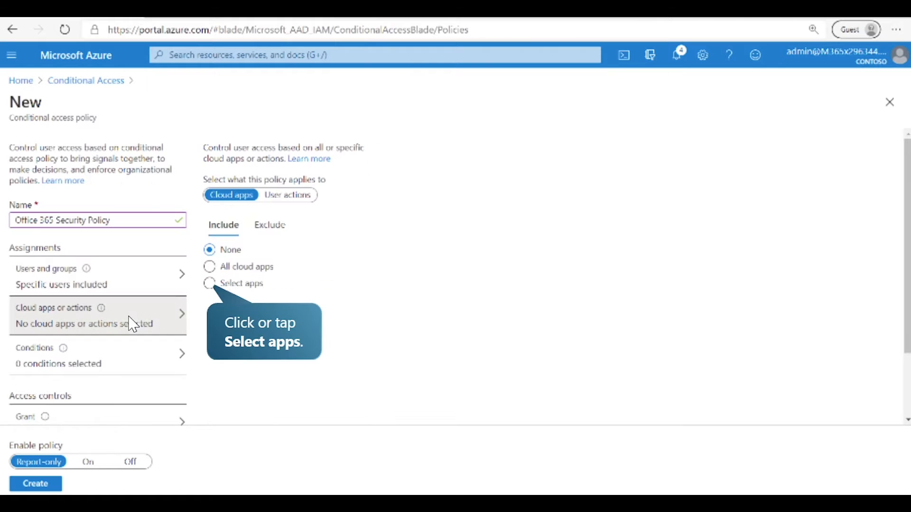
Step: Select Office 365 as the policy's only cloud app, then open the Locations condition
click(211, 284)
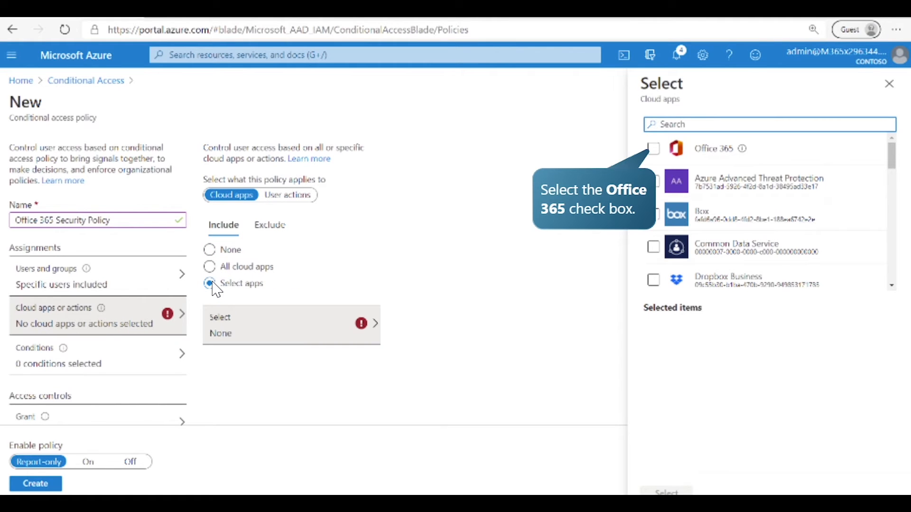
click(654, 148)
click(667, 491)
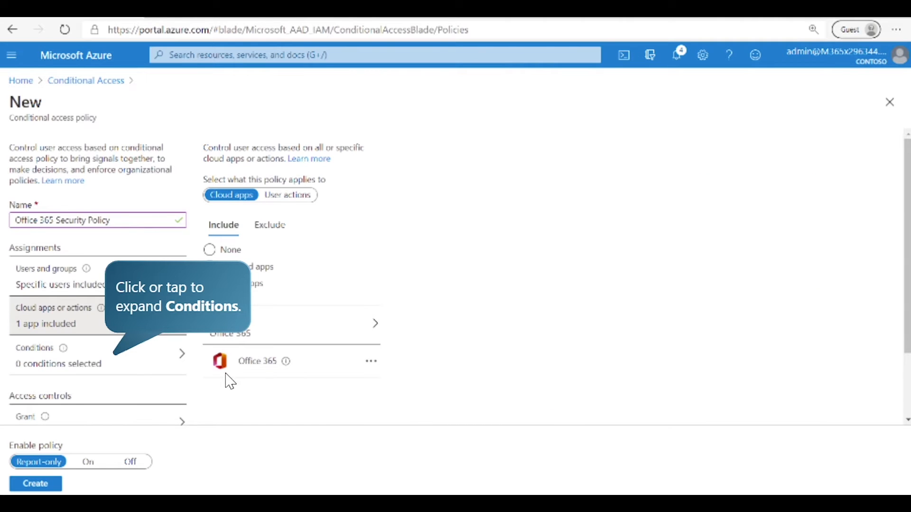
click(125, 366)
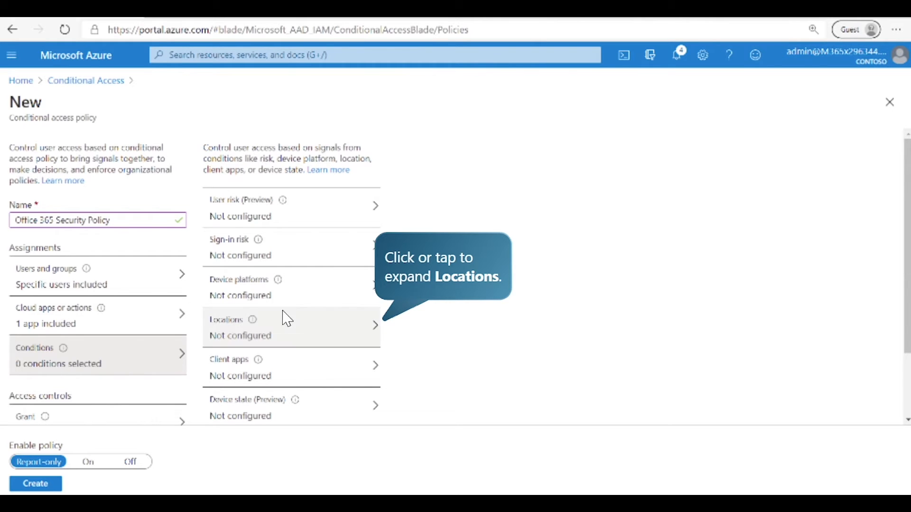
click(290, 328)
Step: Configure the Locations condition for any location, excluding all trusted locations
click(418, 195)
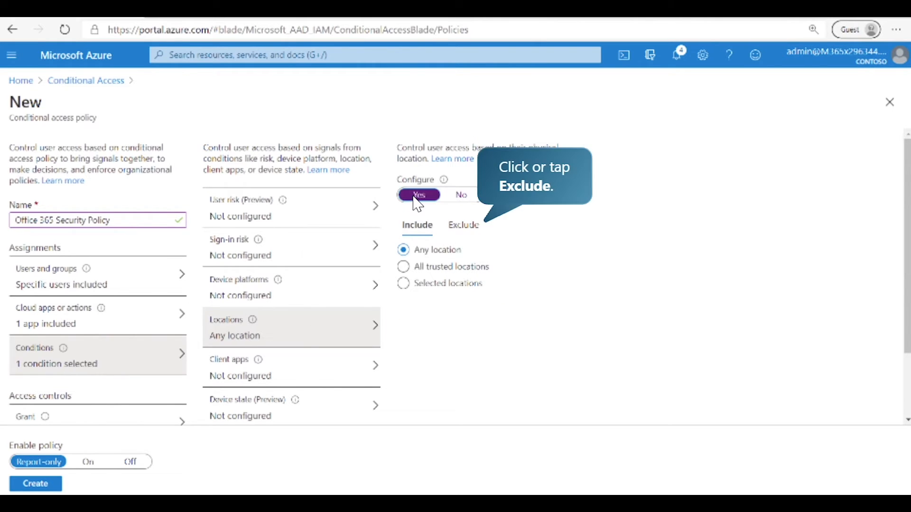
click(464, 226)
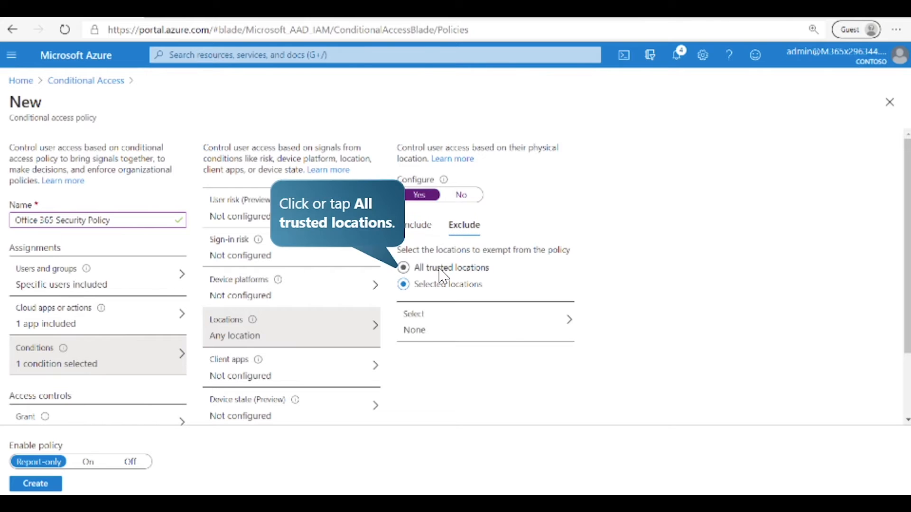
click(412, 266)
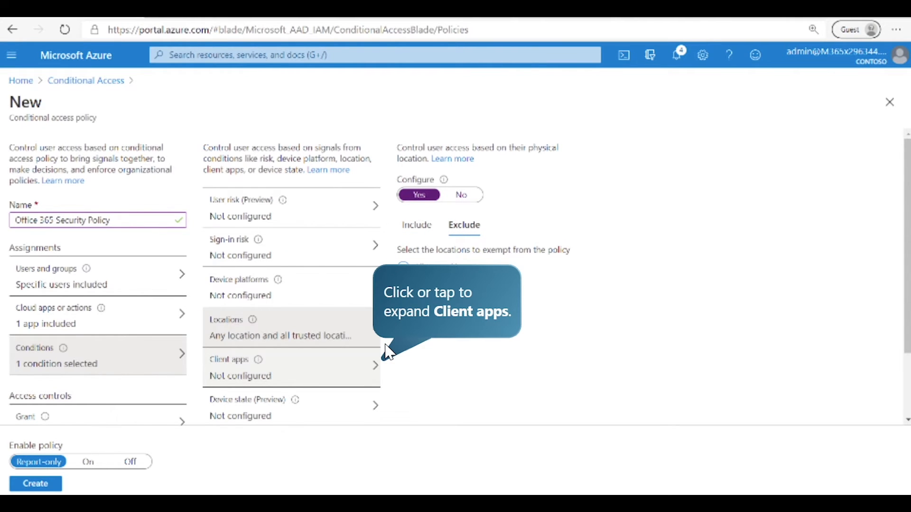
Step: Enable the Client apps condition with its four client app types included
click(378, 366)
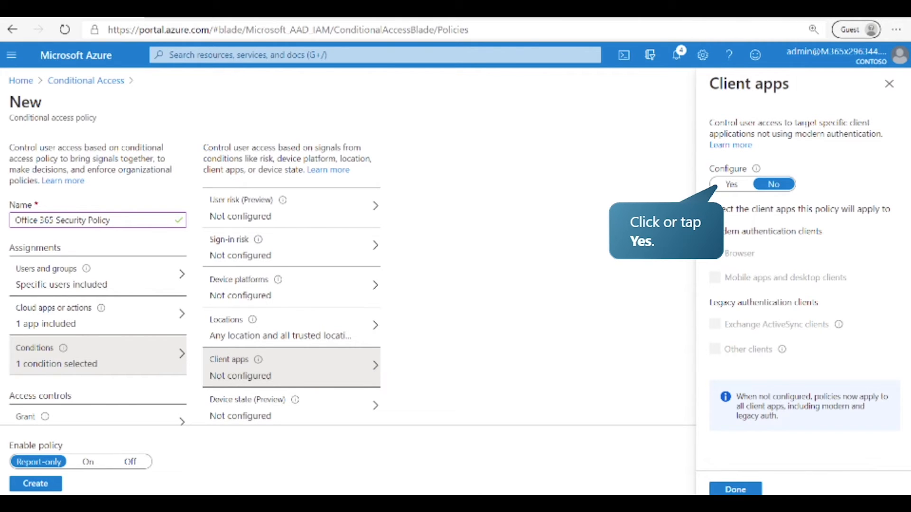
click(747, 185)
click(735, 489)
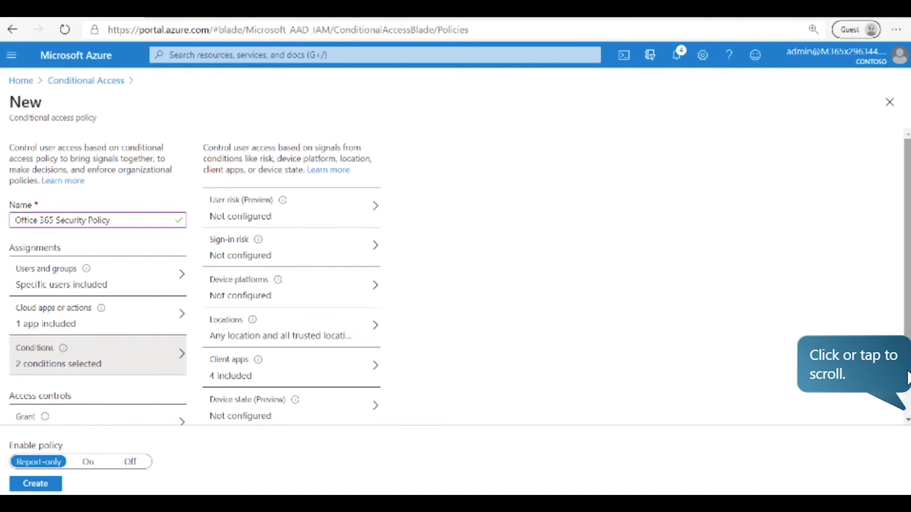
click(907, 403)
drag(909, 397, 910, 405)
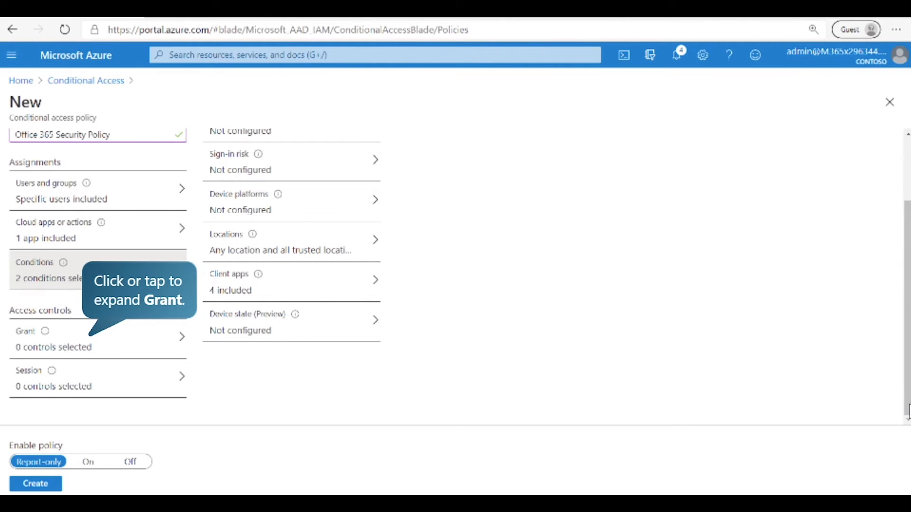
Step: Grant access only with multi-factor authentication required, and create the policy
click(158, 341)
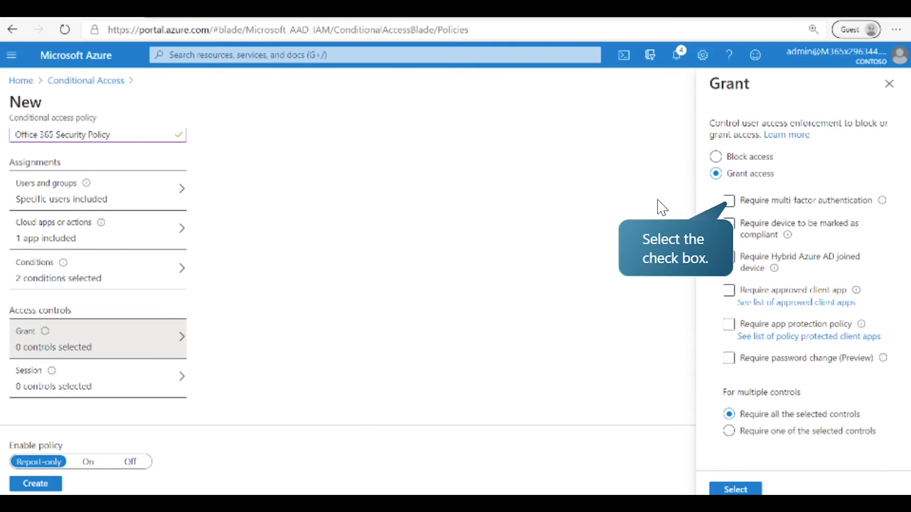
click(734, 207)
click(740, 489)
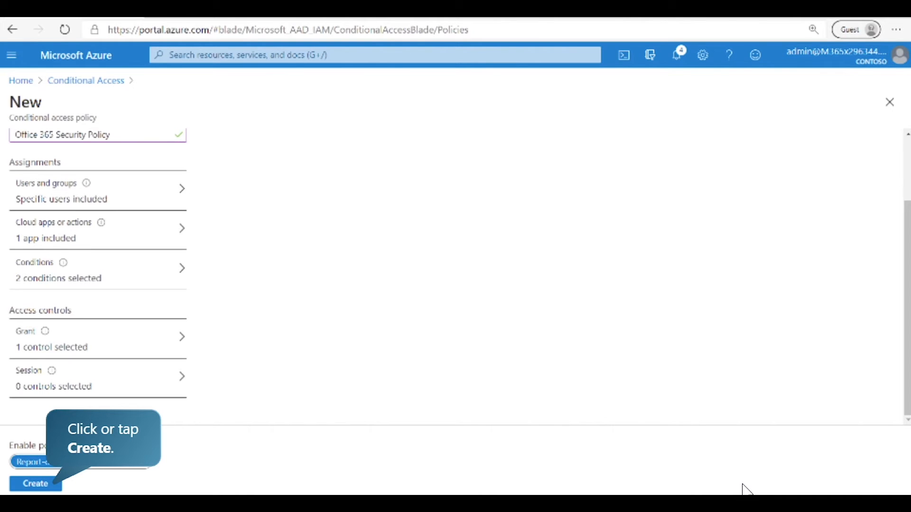
click(58, 486)
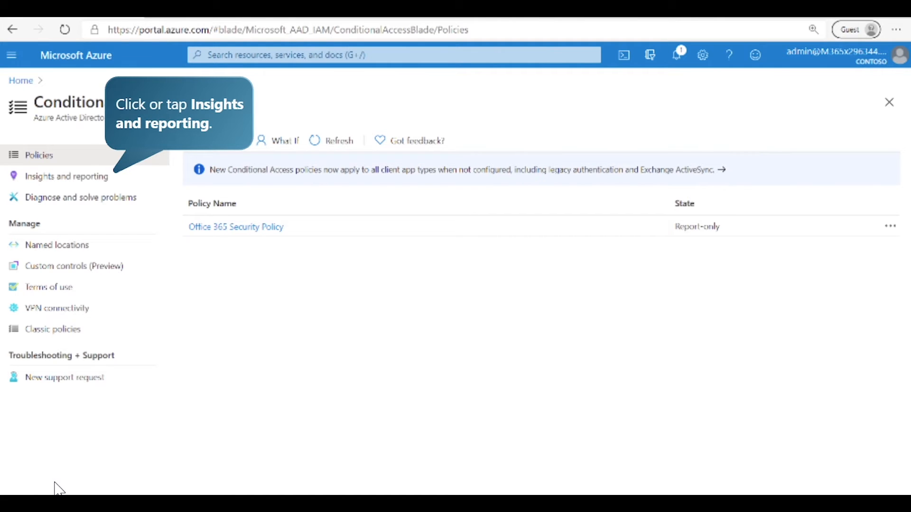
Step: Filter Conditional Access insights to Office 365 Security Policy, review the sign-in report, then return to Policies
click(80, 185)
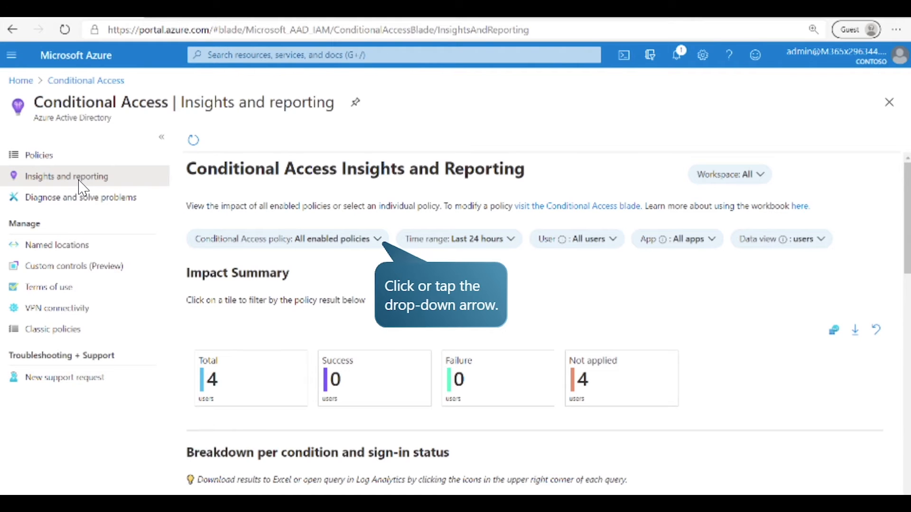
click(327, 239)
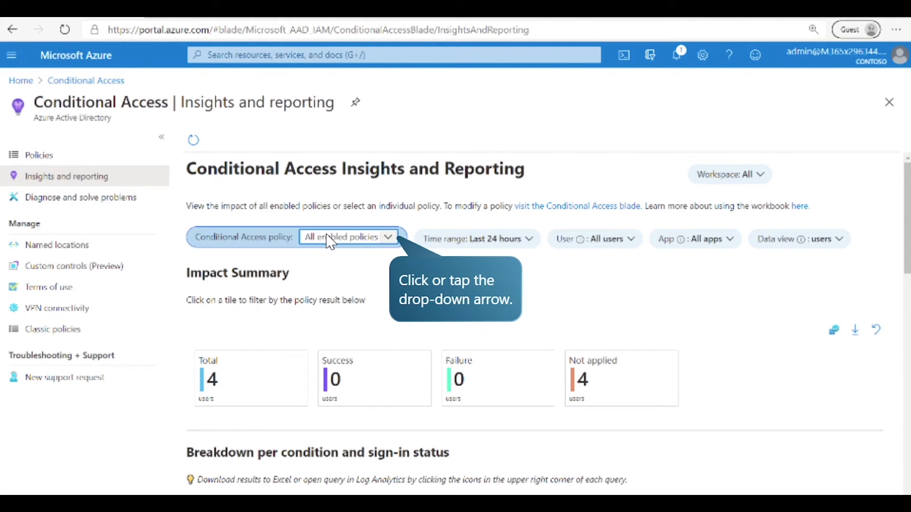
click(388, 237)
click(380, 318)
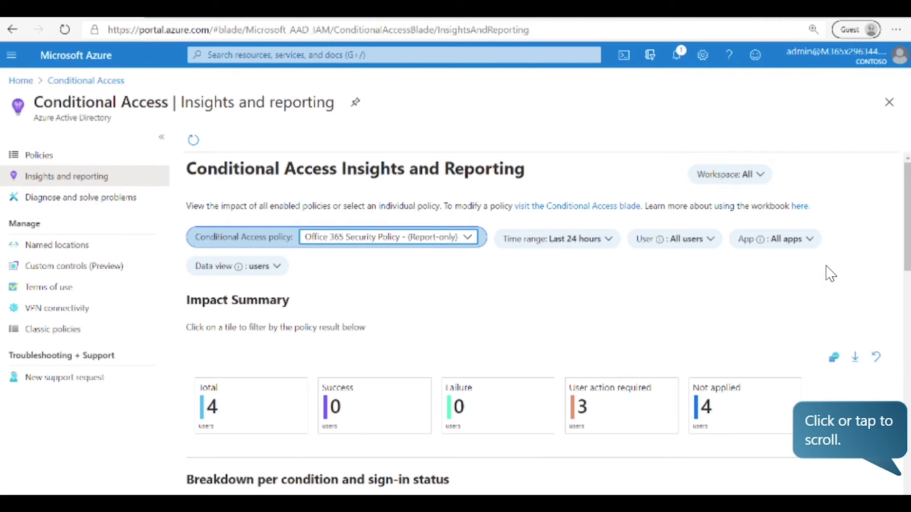
scroll(907, 265, down, 2)
drag(907, 265, 906, 351)
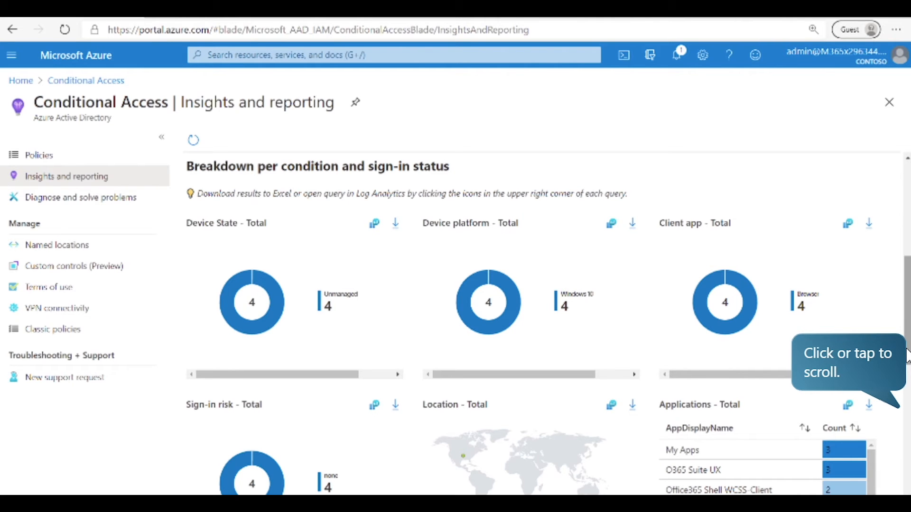
drag(906, 356, 907, 494)
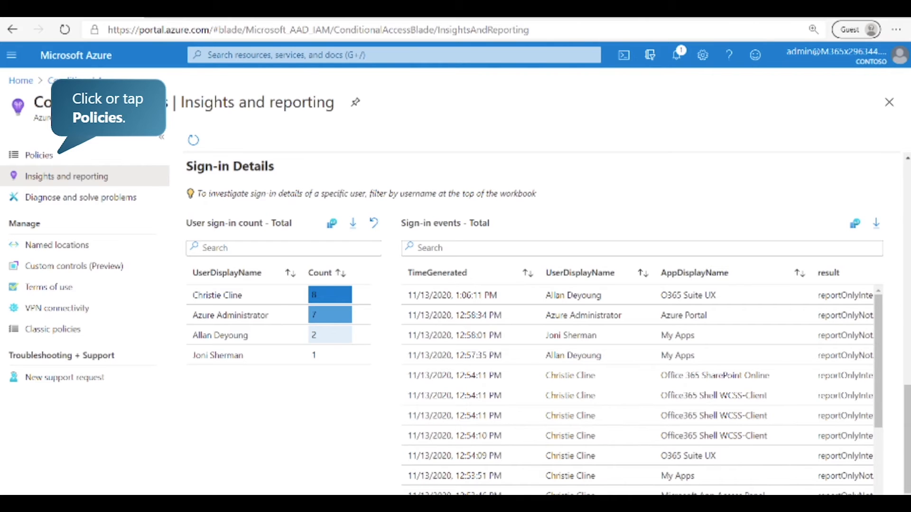
click(62, 157)
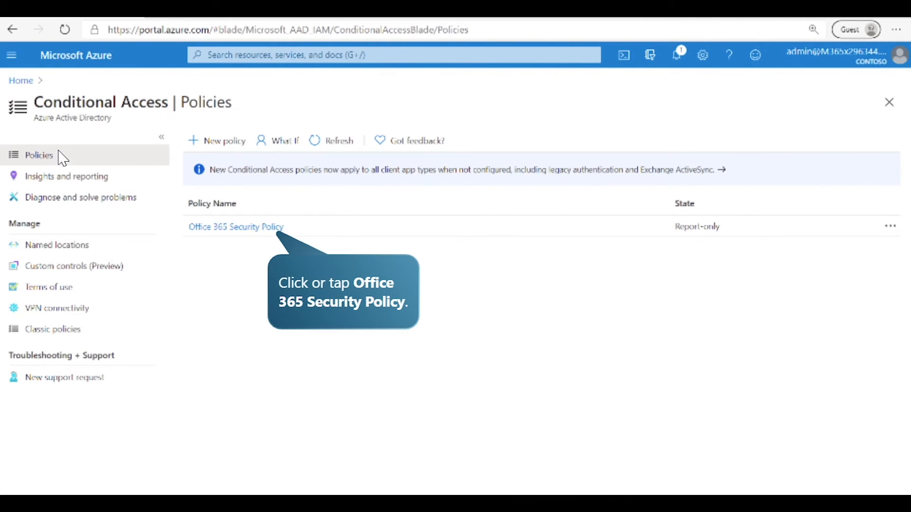
Step: Switch Office 365 Security Policy from Report-only to On and save it
click(226, 229)
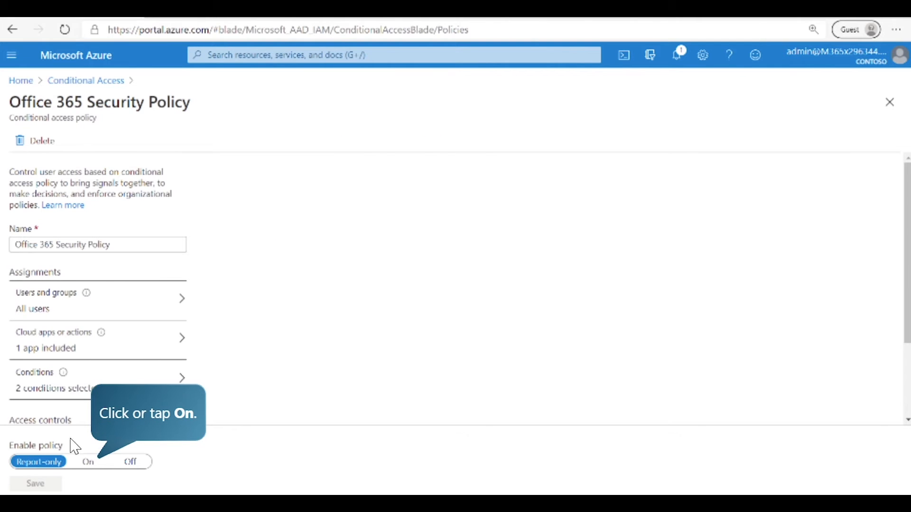
click(88, 461)
click(62, 485)
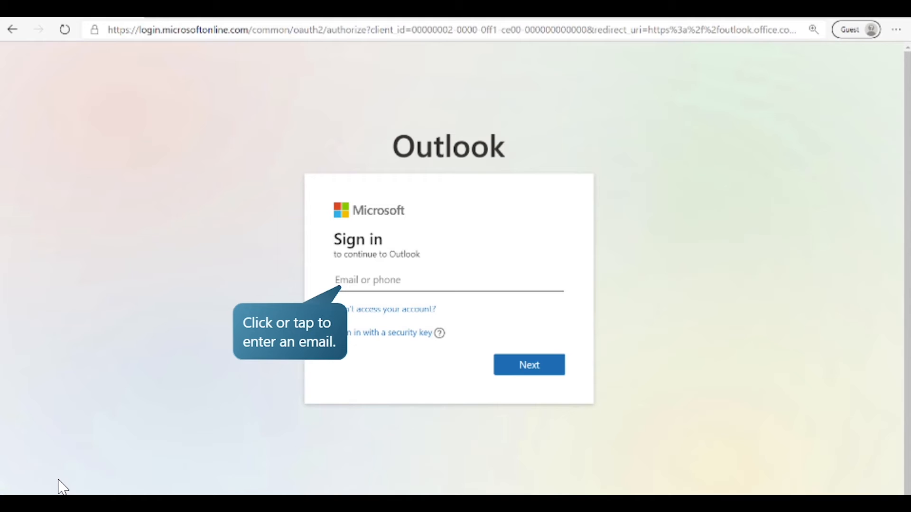
Step: Sign in to Outlook with the test user's e-mail address and password
click(360, 297)
text(AllanD@...)
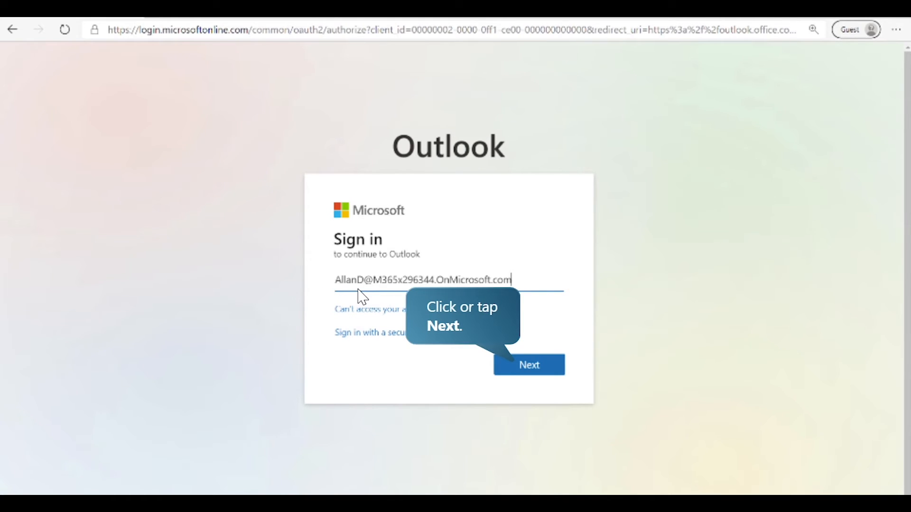
click(510, 372)
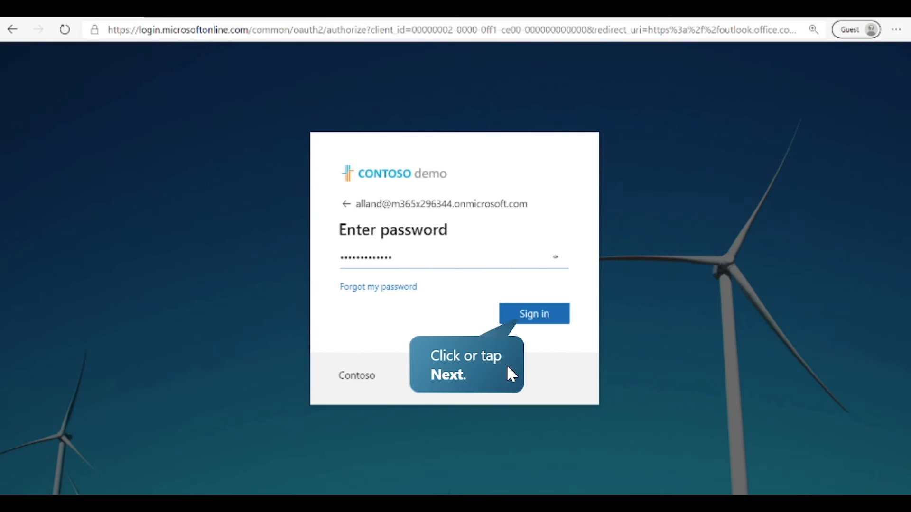
click(535, 317)
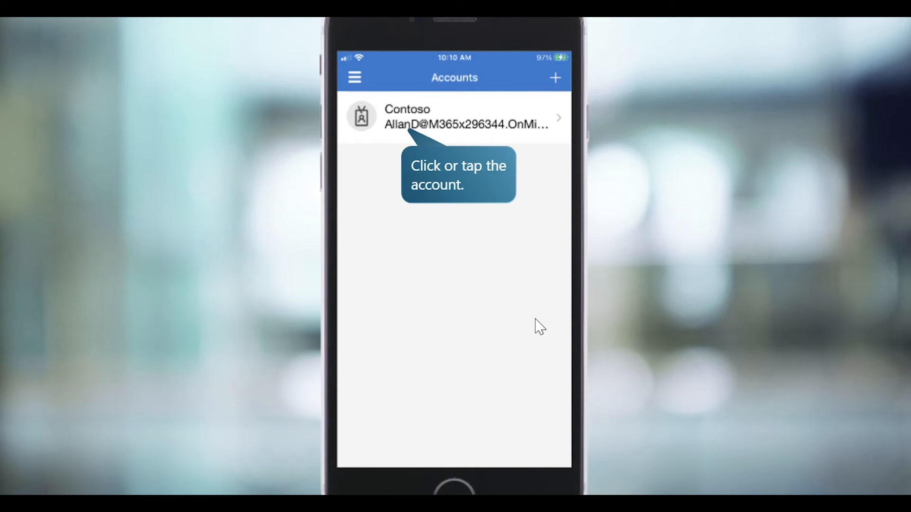
Step: Approve the Contoso account's pending sign-in request in Microsoft Authenticator
click(474, 123)
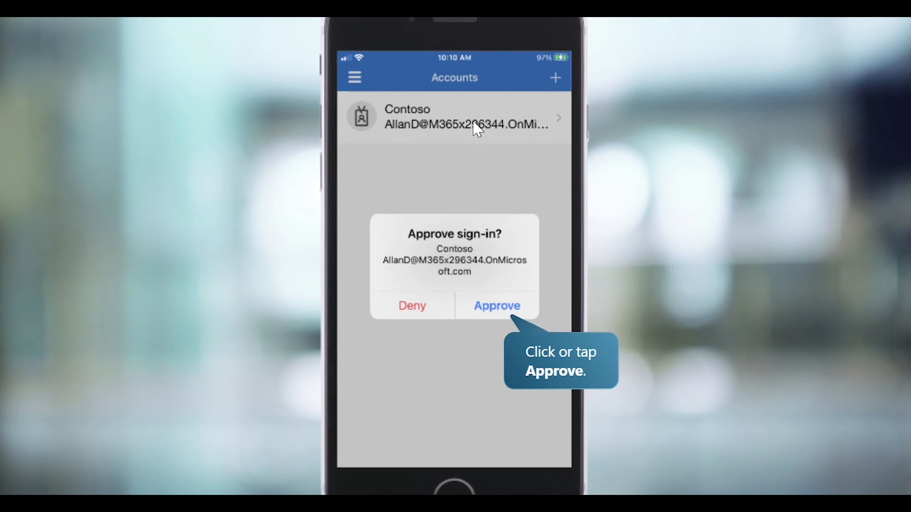
click(503, 296)
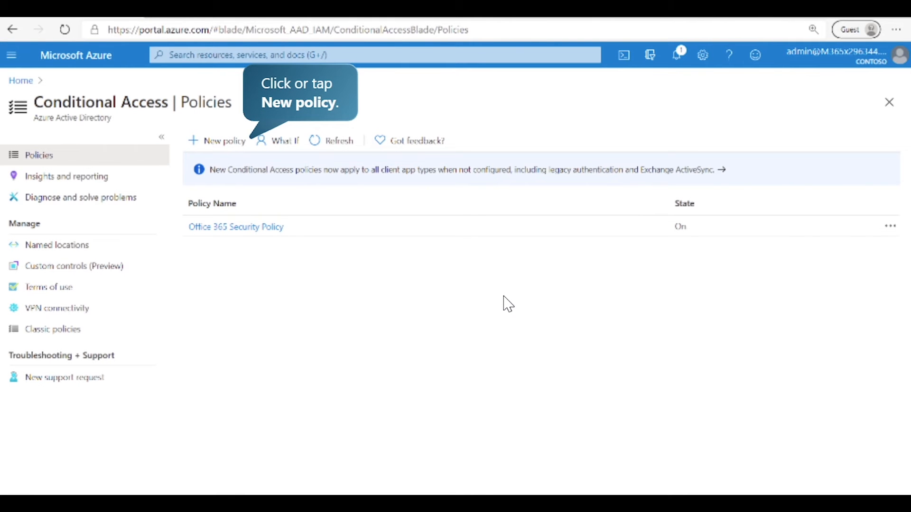
Step: Start a new Conditional Access policy named 'High Risk User Policy'
click(212, 140)
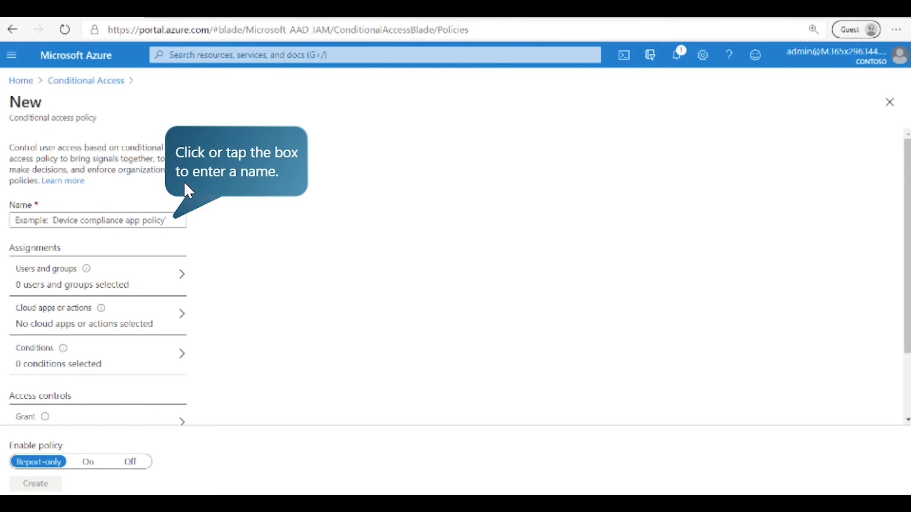
click(124, 219)
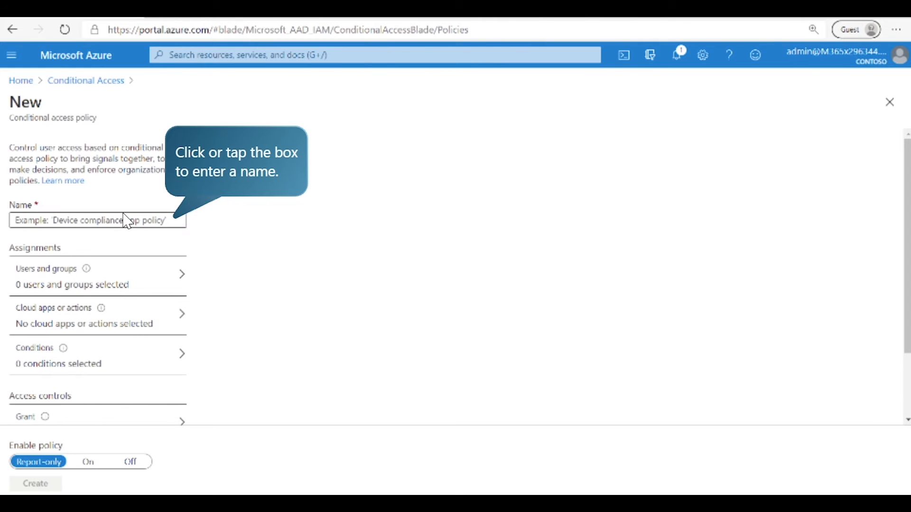
text(High Risk User Policy)
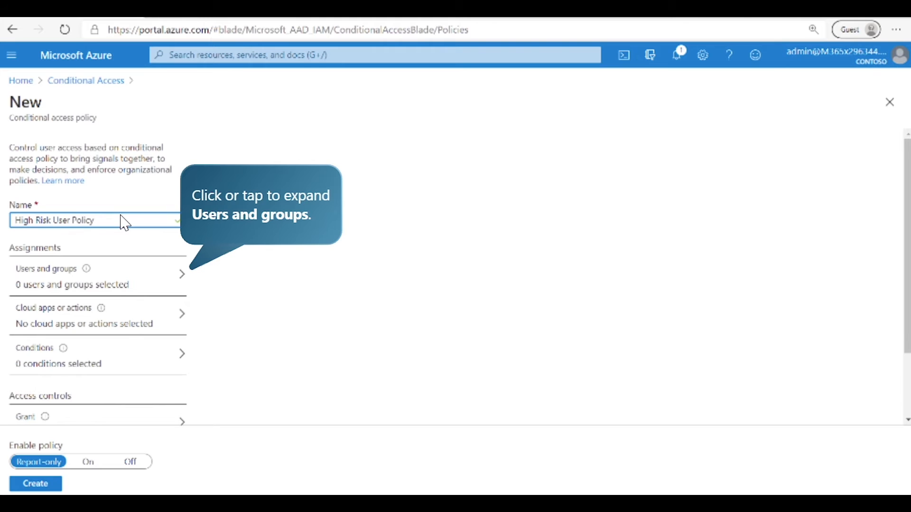
Step: Assign the policy to all users and all cloud apps
click(118, 285)
click(212, 238)
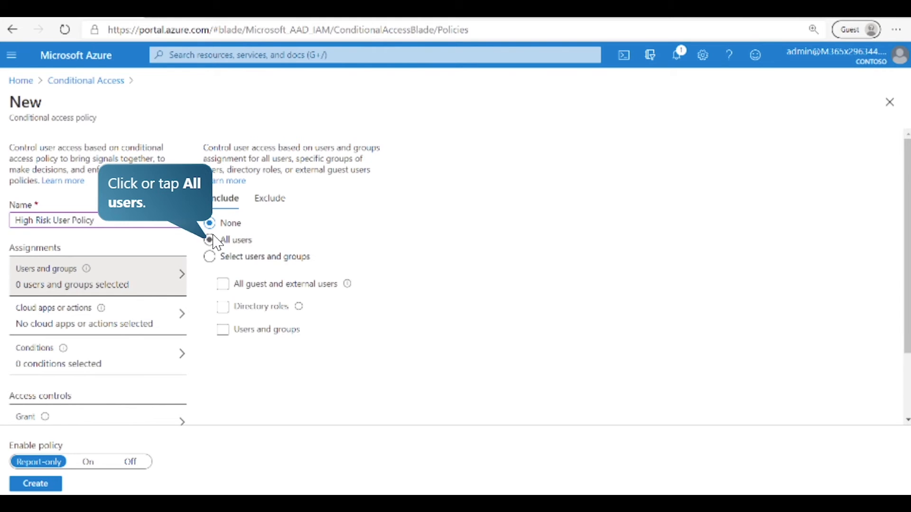
click(123, 314)
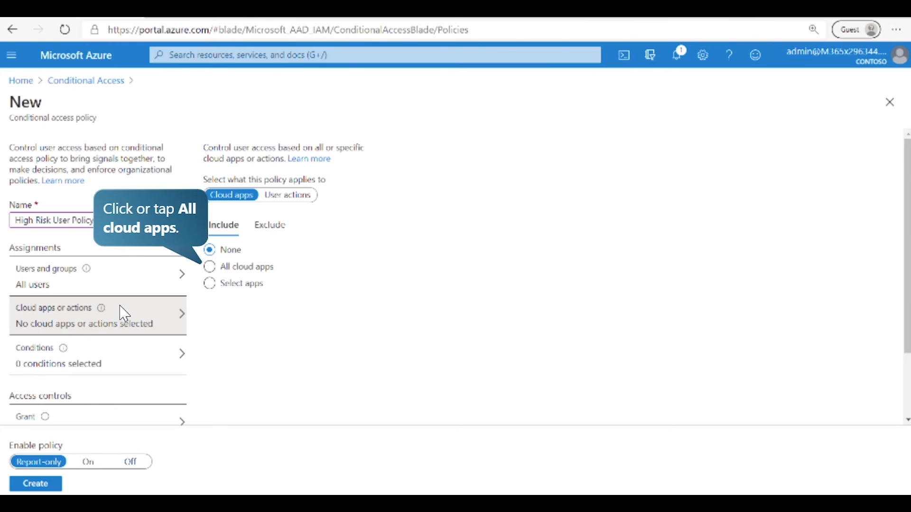
click(209, 267)
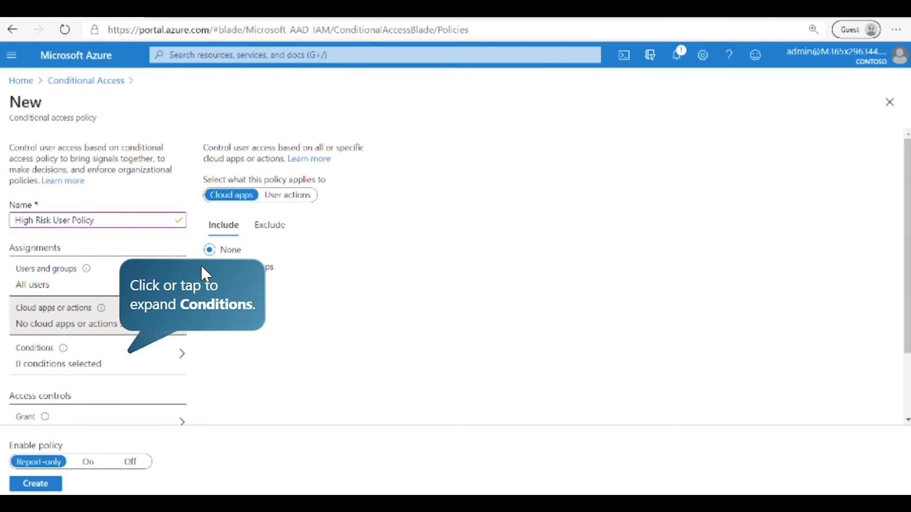
click(148, 373)
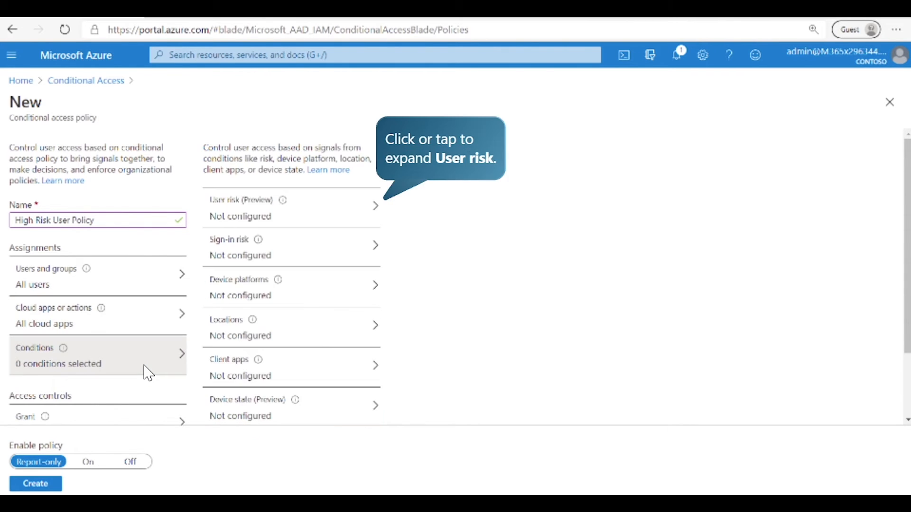
Step: Turn on the User risk condition with level High, and leave Sign-in risk unchanged
click(328, 222)
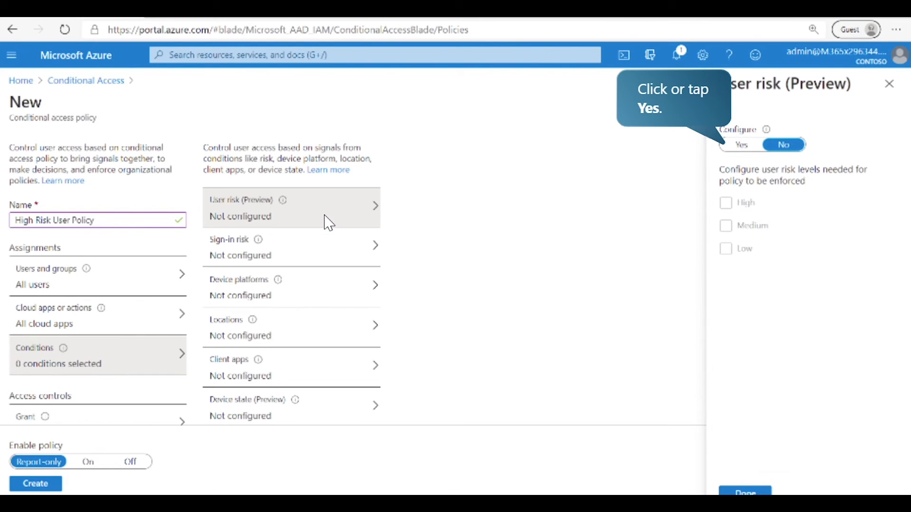
click(738, 144)
click(726, 203)
click(753, 493)
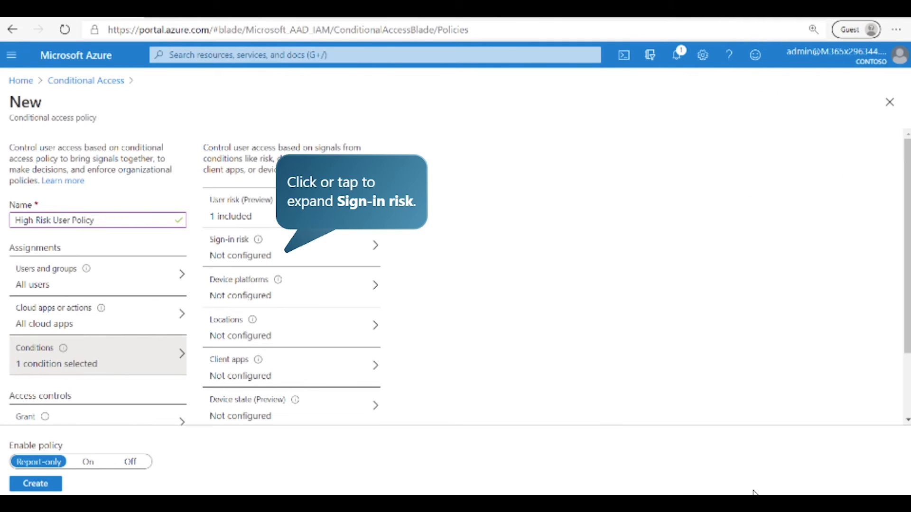
click(375, 244)
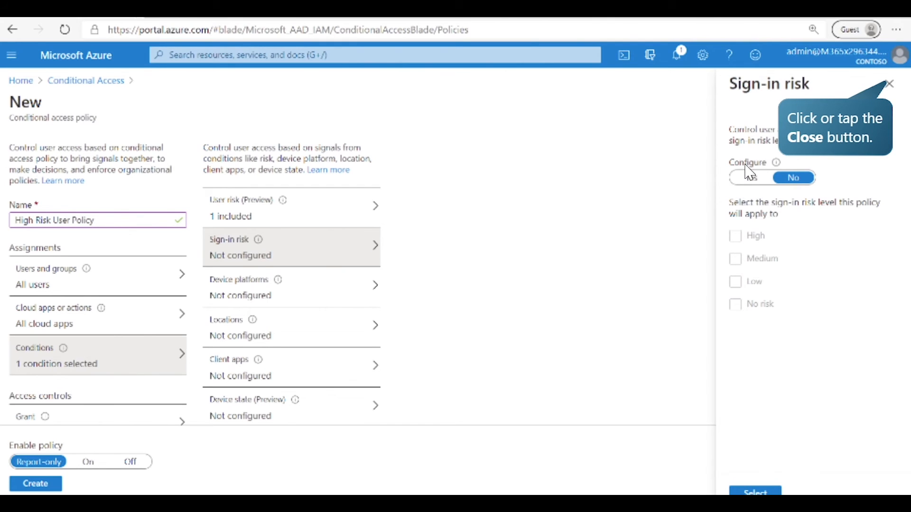
click(890, 85)
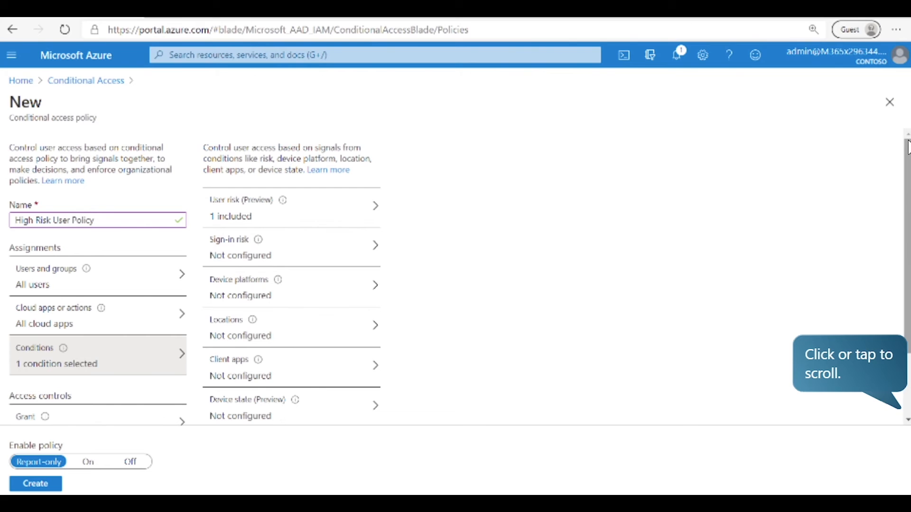
Step: Grant access only with multi-factor authentication and a required password change
click(905, 272)
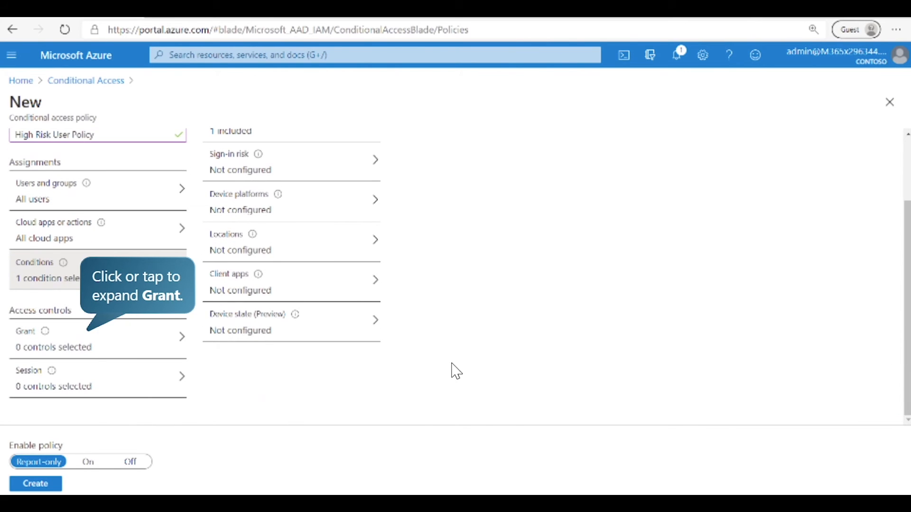
click(135, 354)
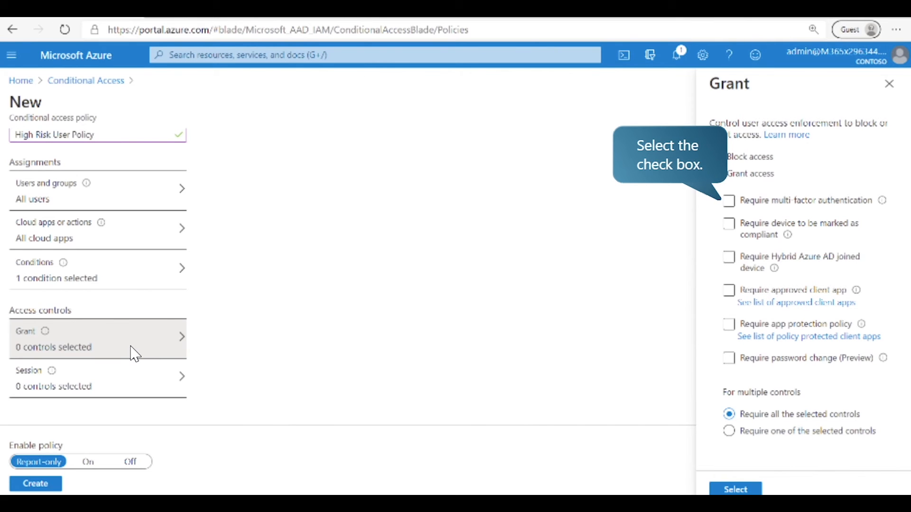
click(731, 202)
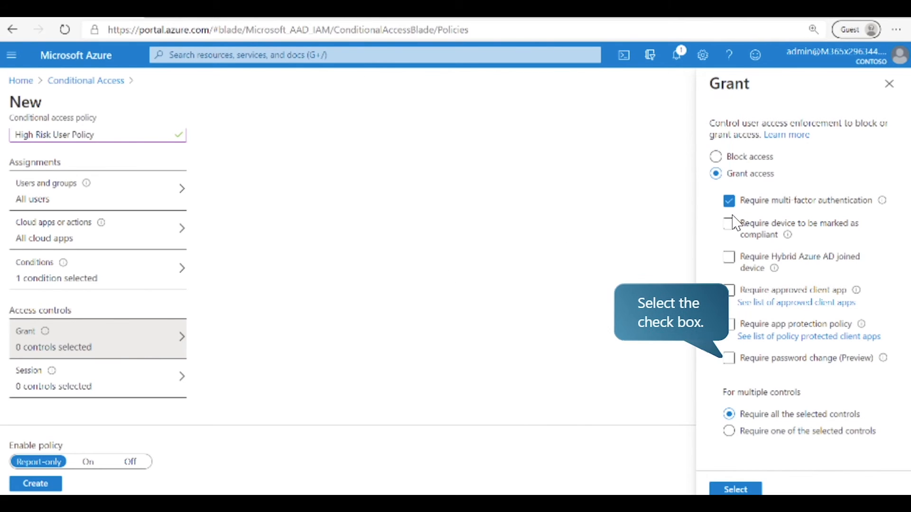
click(729, 360)
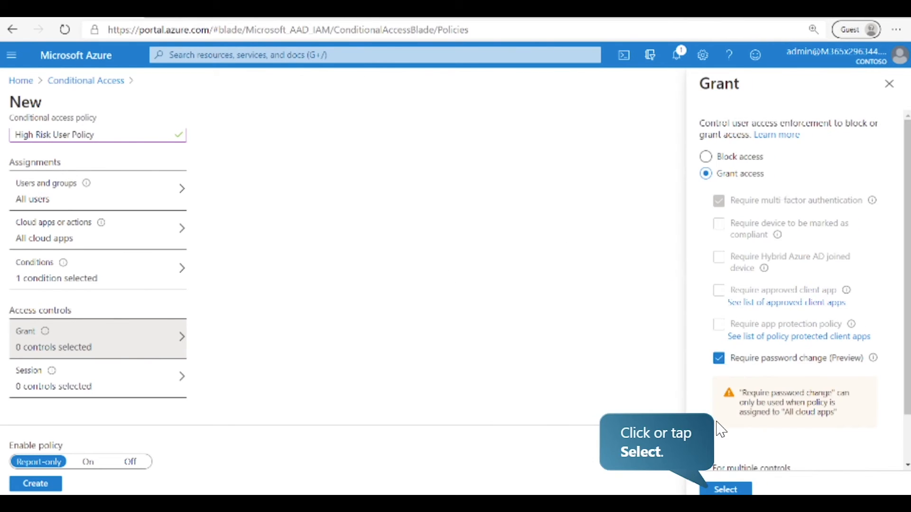
click(724, 488)
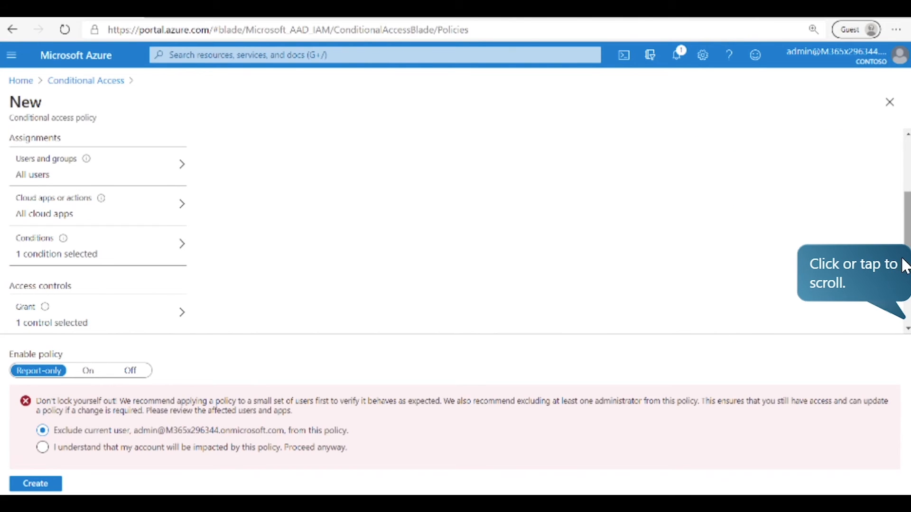
Step: Set the session sign-in frequency to 1 day and create the policy in Report-only mode
drag(909, 261, 909, 298)
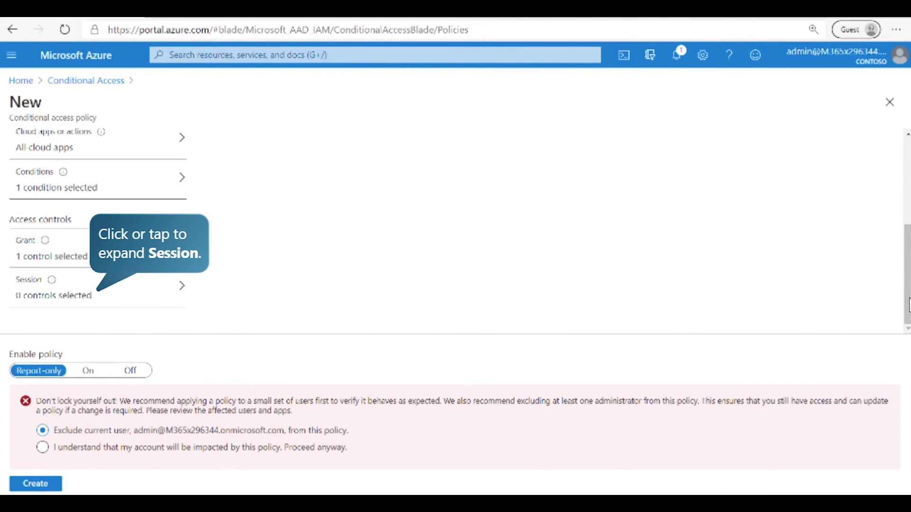
click(141, 307)
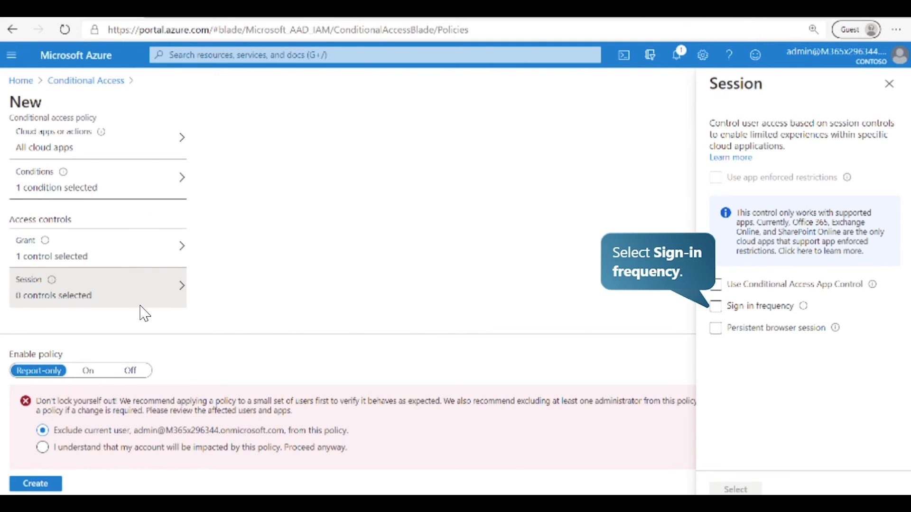
click(721, 308)
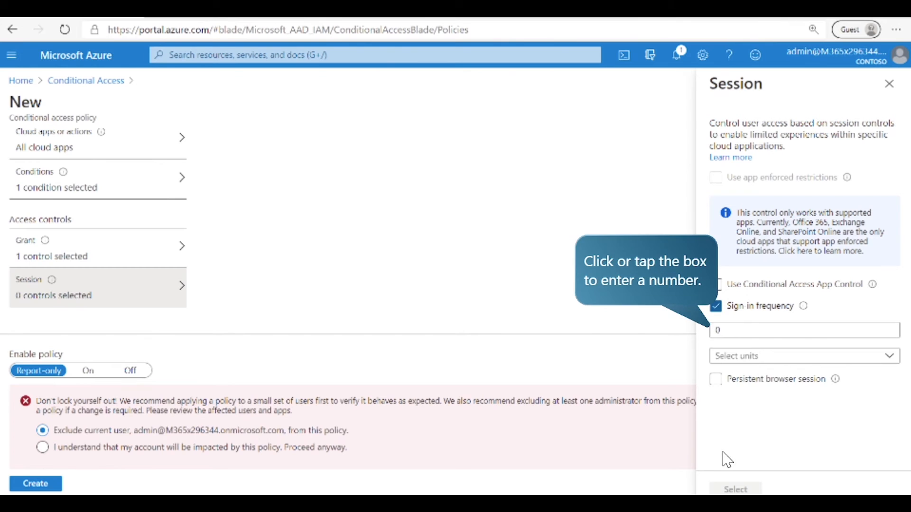
click(758, 337)
click(827, 365)
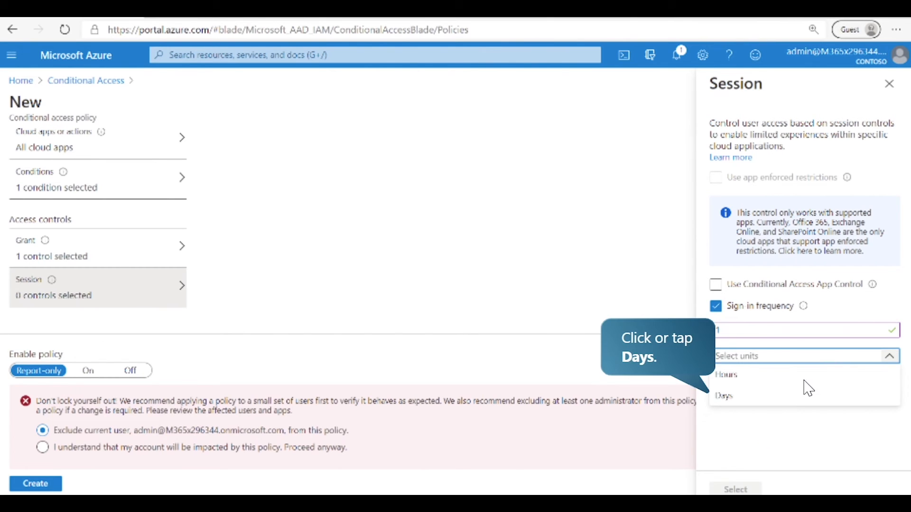
click(797, 397)
click(734, 488)
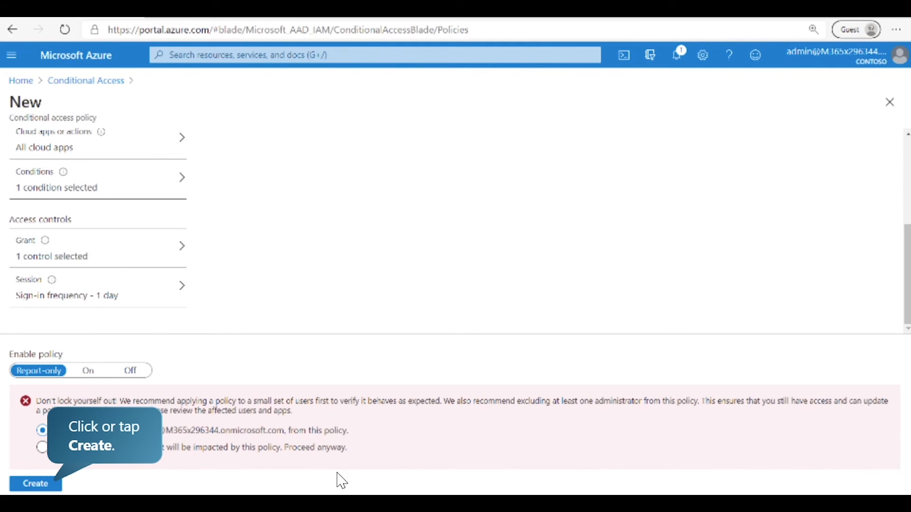
click(21, 488)
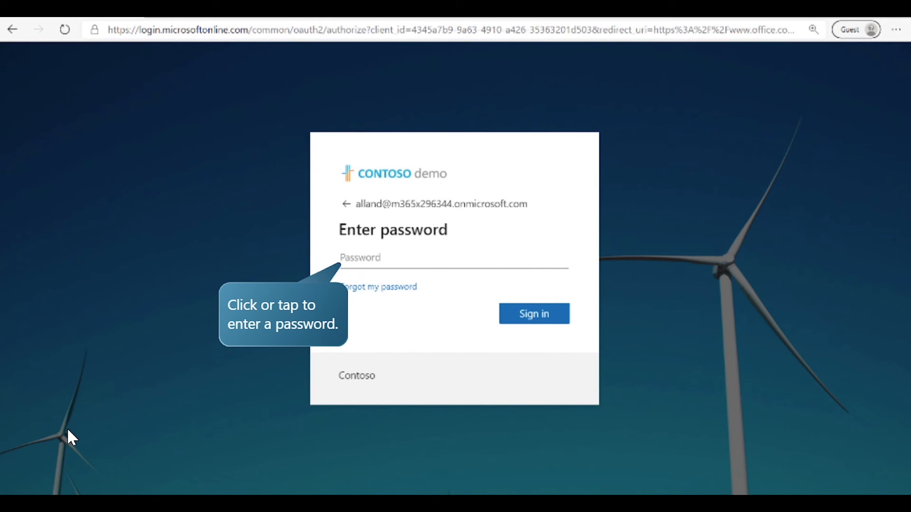
Step: Enter the test user's password and submit the sign-in
click(515, 268)
text(••••••••••••)
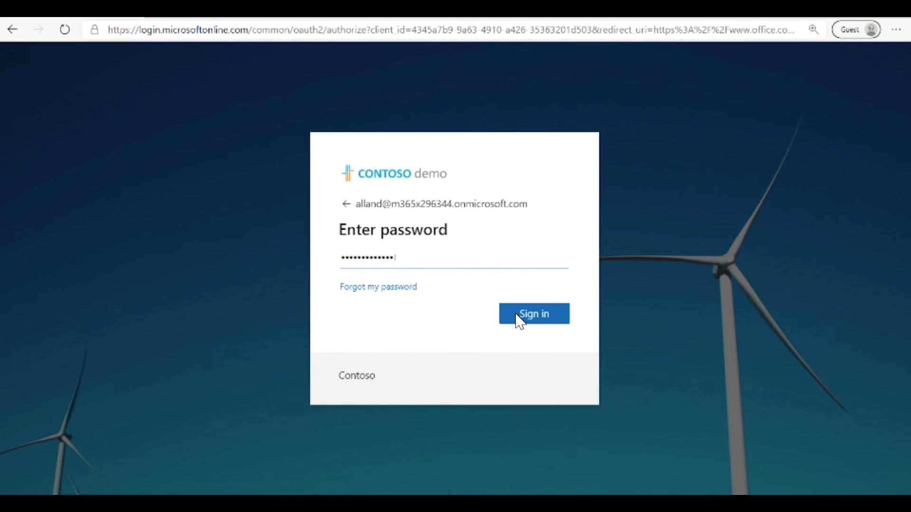
click(519, 315)
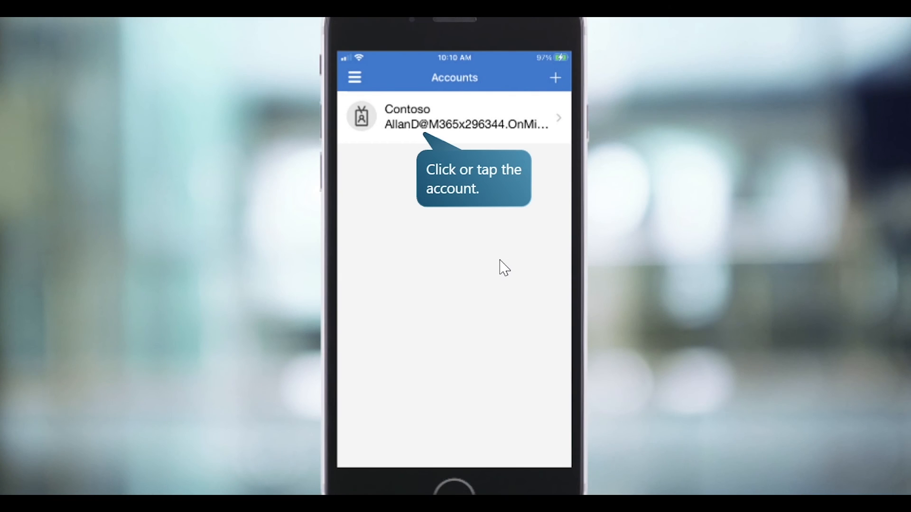
Step: Open the Contoso account's pending request and approve the sign-in
click(504, 135)
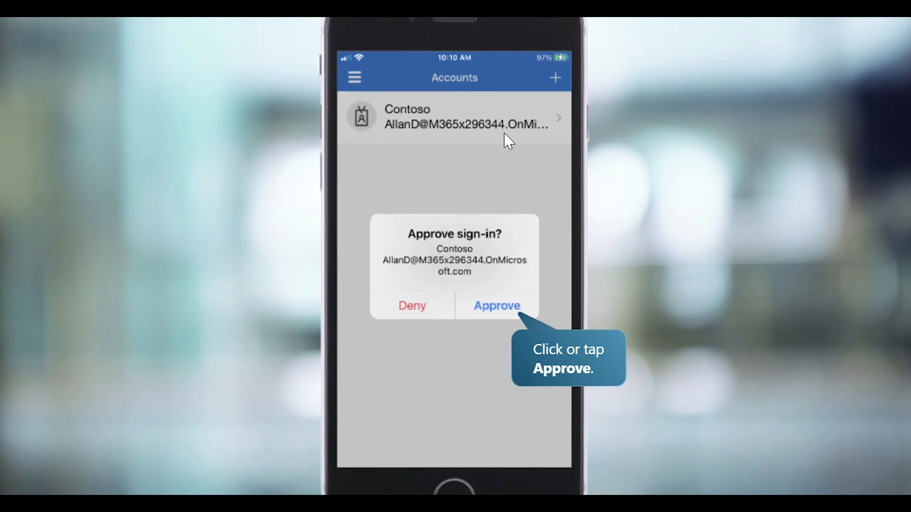
click(494, 308)
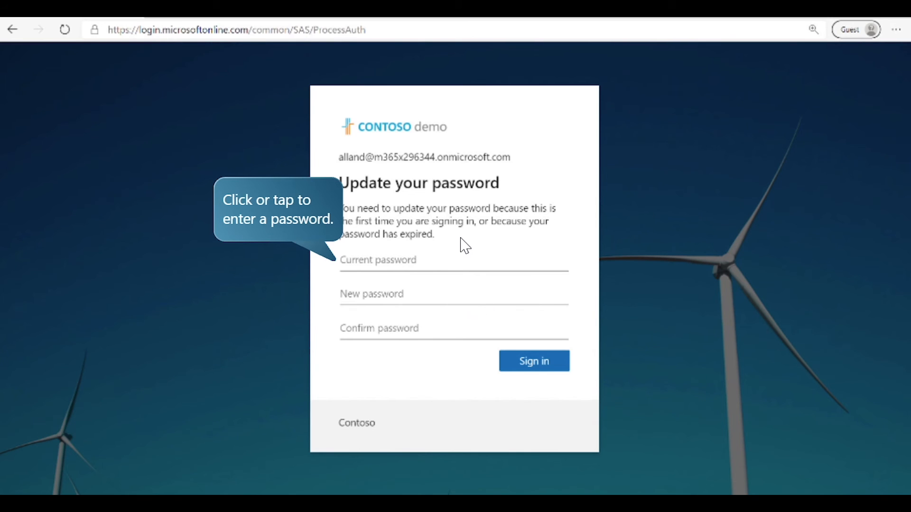
Step: Enter the current password, a new password and its confirmation, then submit
click(451, 266)
text(•••••••••••••)
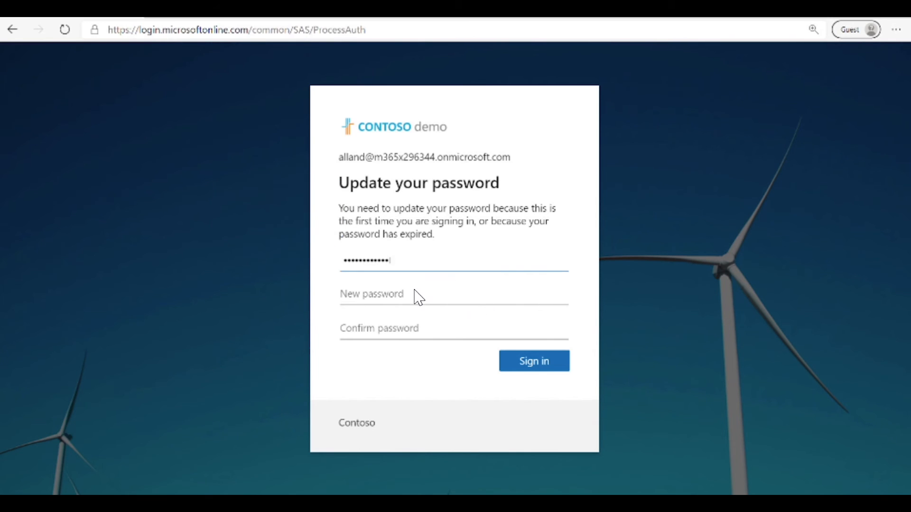
click(418, 298)
text(•••••••••••••)
click(417, 332)
text(•••••••••••••)
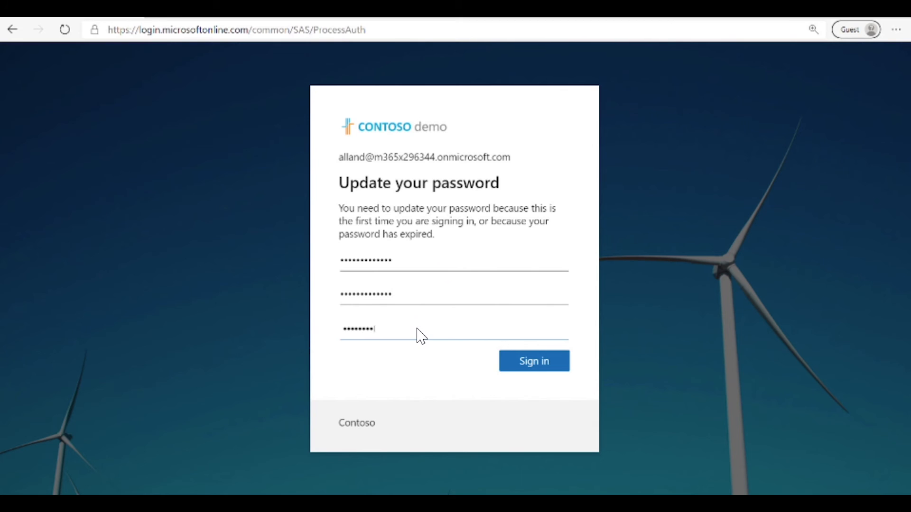
click(517, 366)
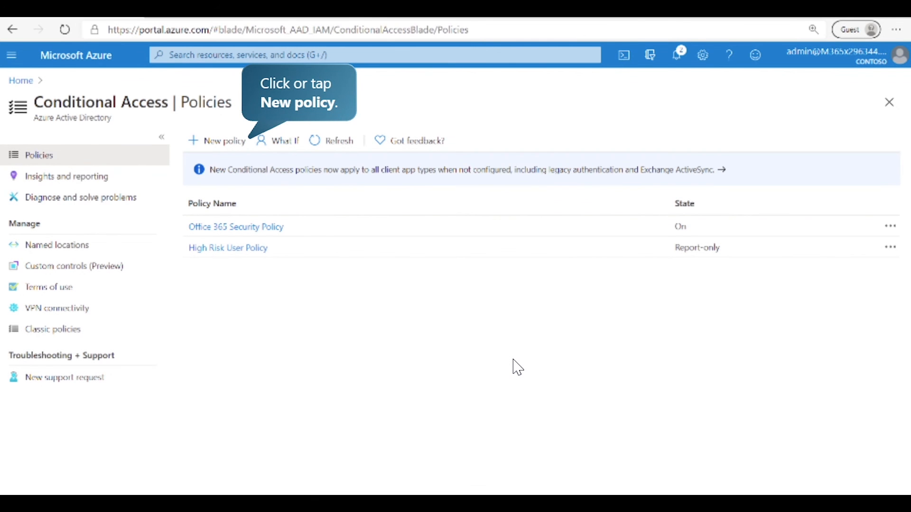
Step: Create a new Conditional Access policy named 'Mobile Policy for LOB App'
click(240, 142)
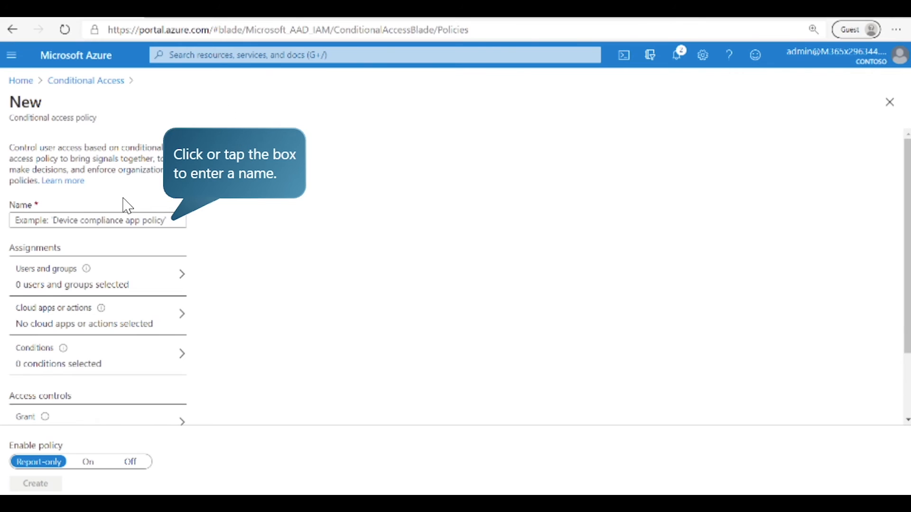
click(121, 220)
text(Mobile Policy for LOB App)
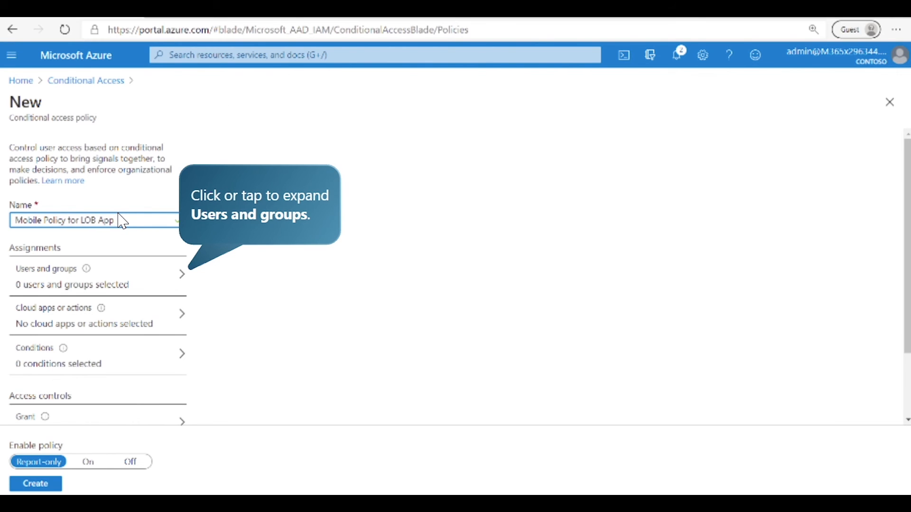
Step: Assign the policy to the Sales and Marketing group
click(157, 279)
click(210, 259)
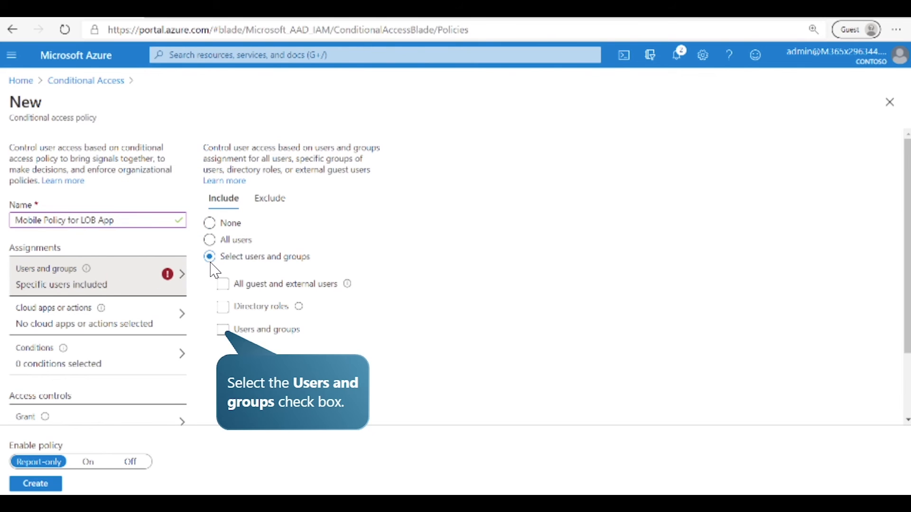
click(229, 331)
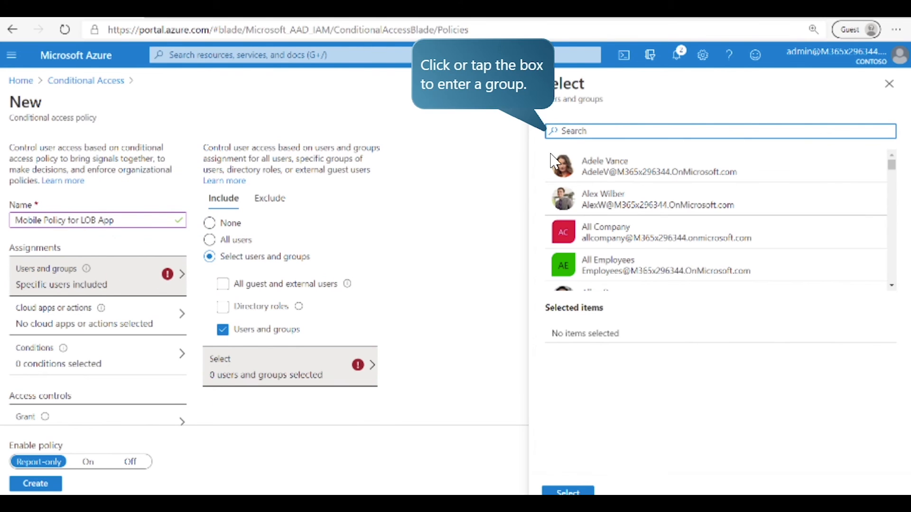
click(569, 134)
text(Sales)
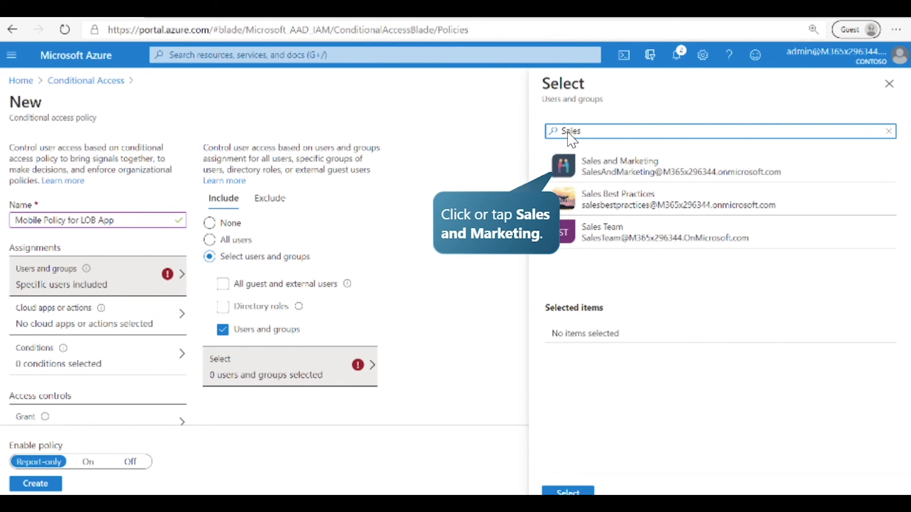
click(588, 167)
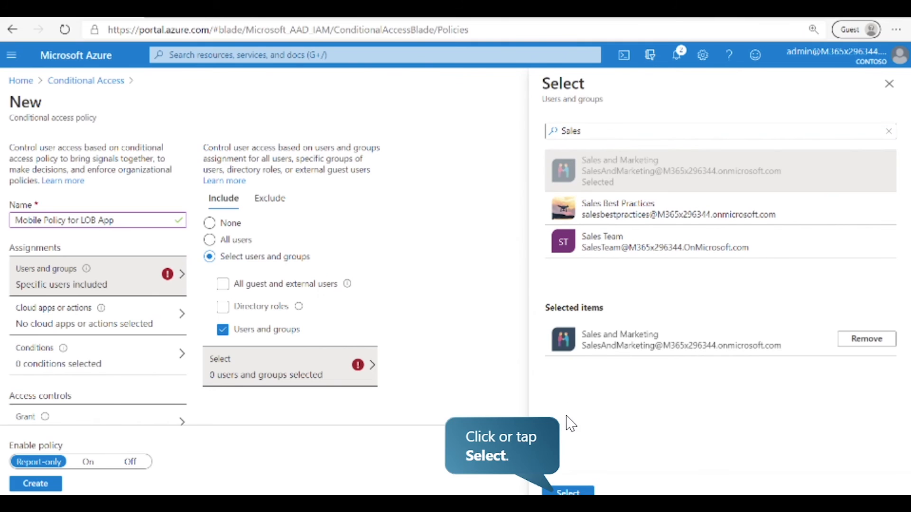
click(568, 493)
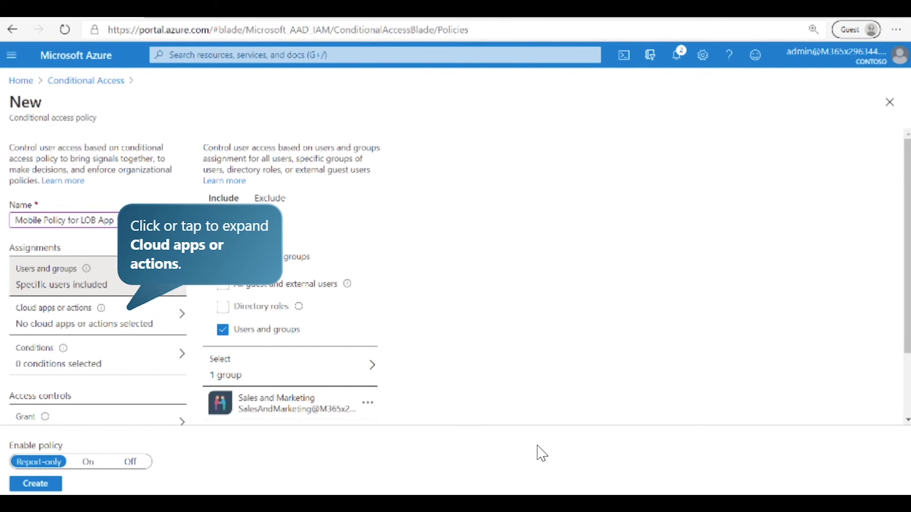
Step: Limit the policy's cloud apps to Contoso LOB
click(135, 311)
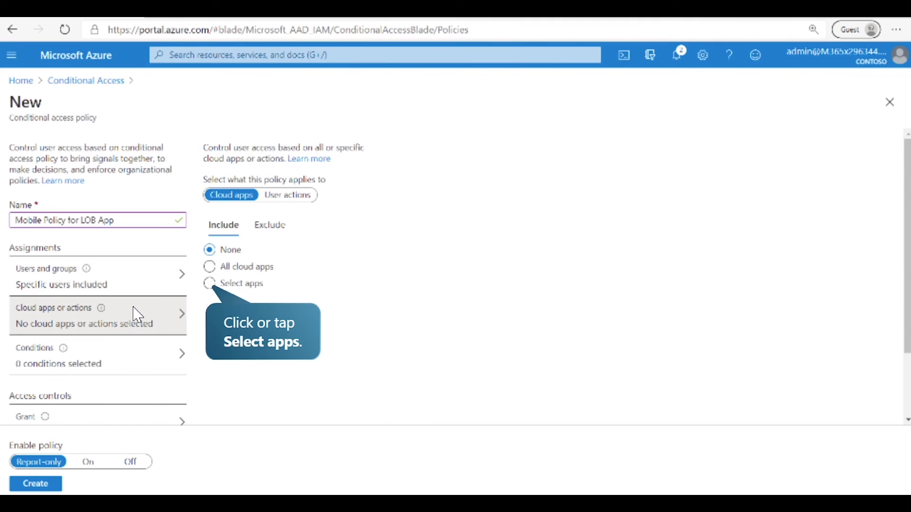
click(213, 284)
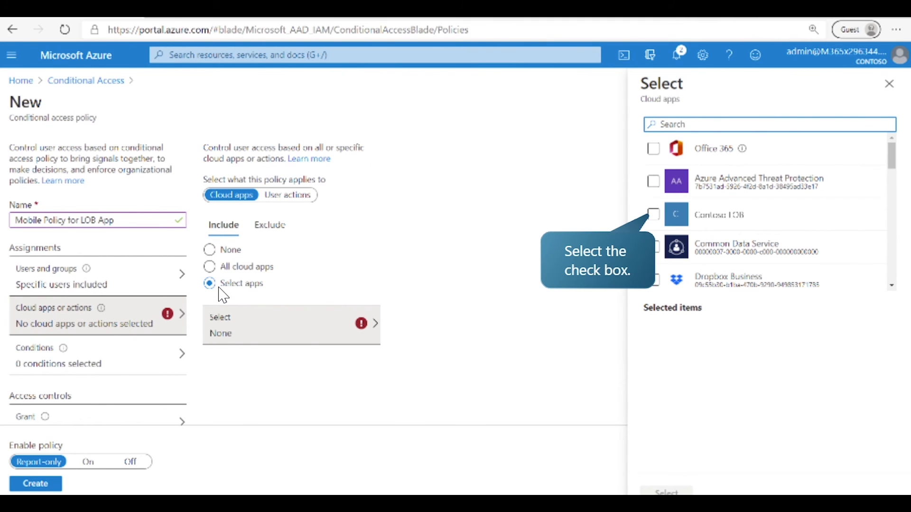
click(654, 215)
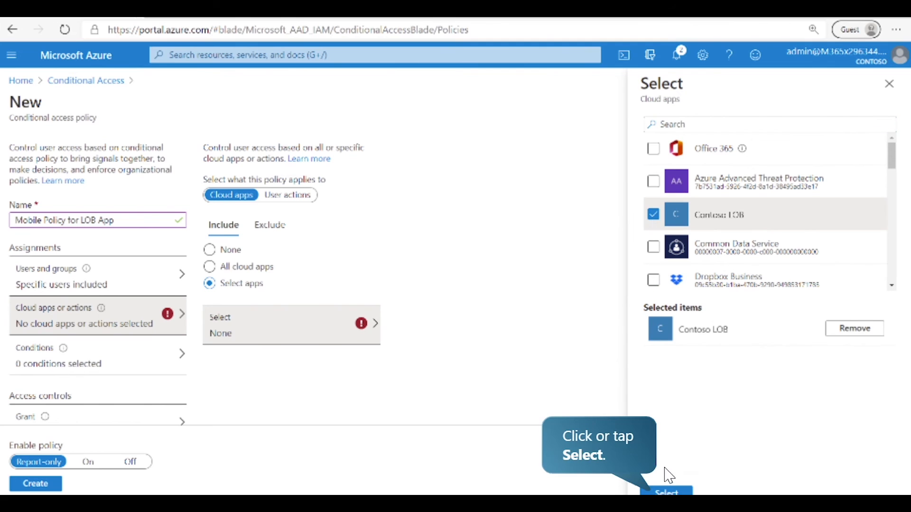
click(665, 492)
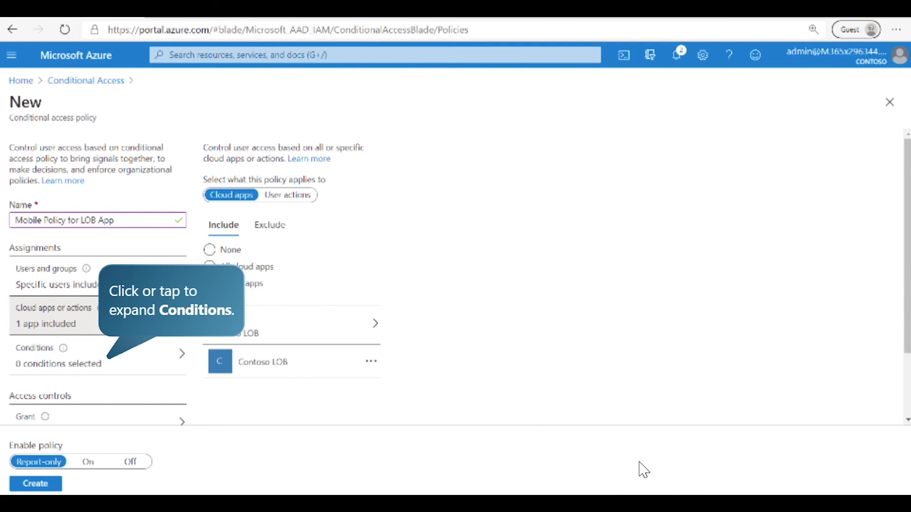
Step: Restrict the device platforms condition to Android and iOS
click(133, 379)
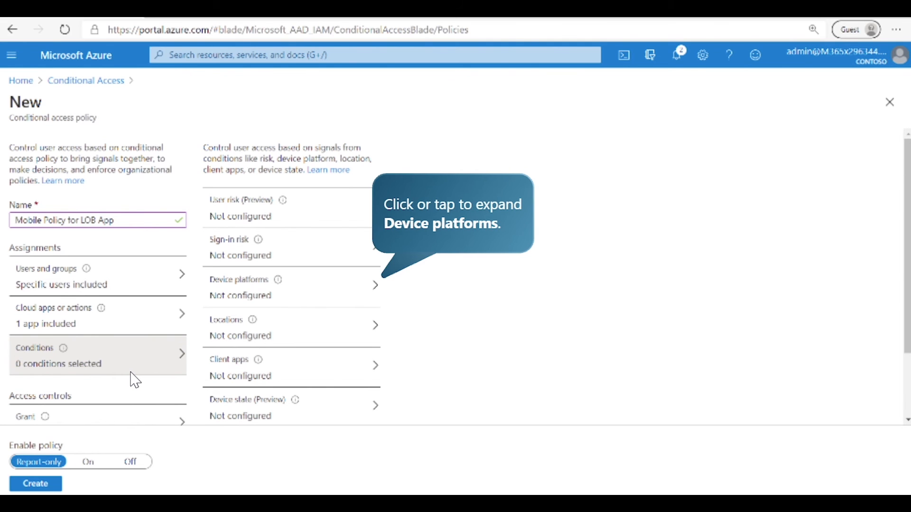
click(312, 303)
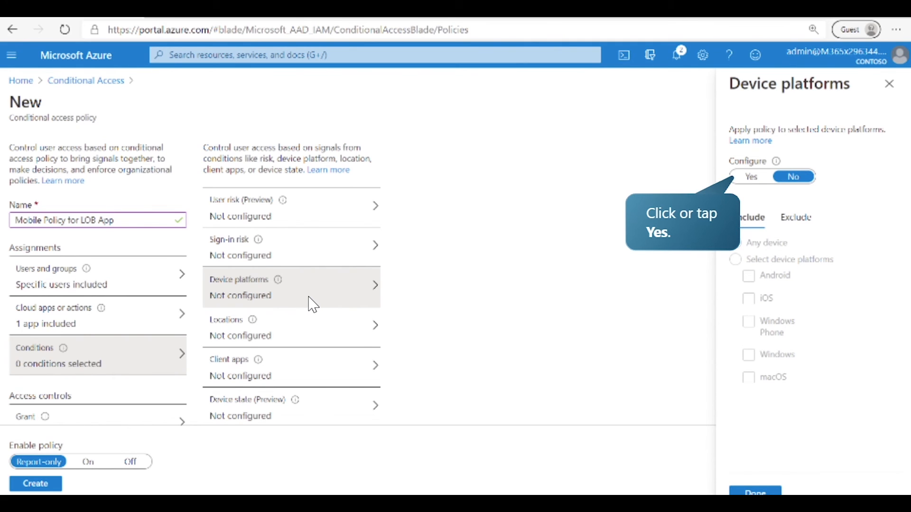
click(754, 179)
click(764, 260)
click(762, 276)
click(760, 299)
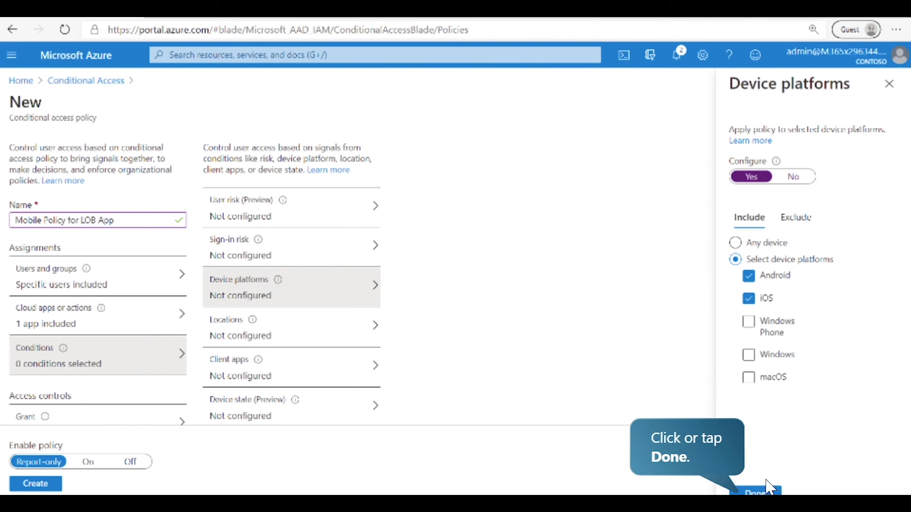
click(766, 488)
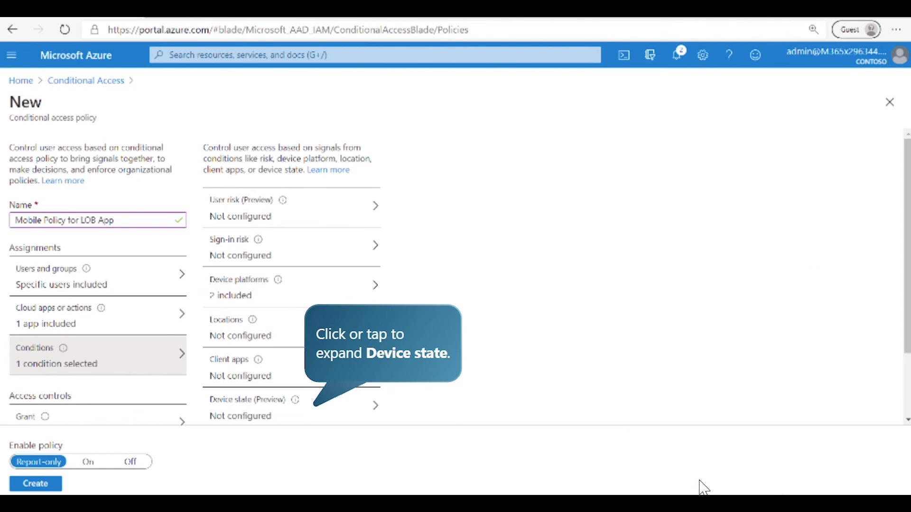
Step: Exclude hybrid Azure AD joined and compliant devices in the device state condition
click(329, 421)
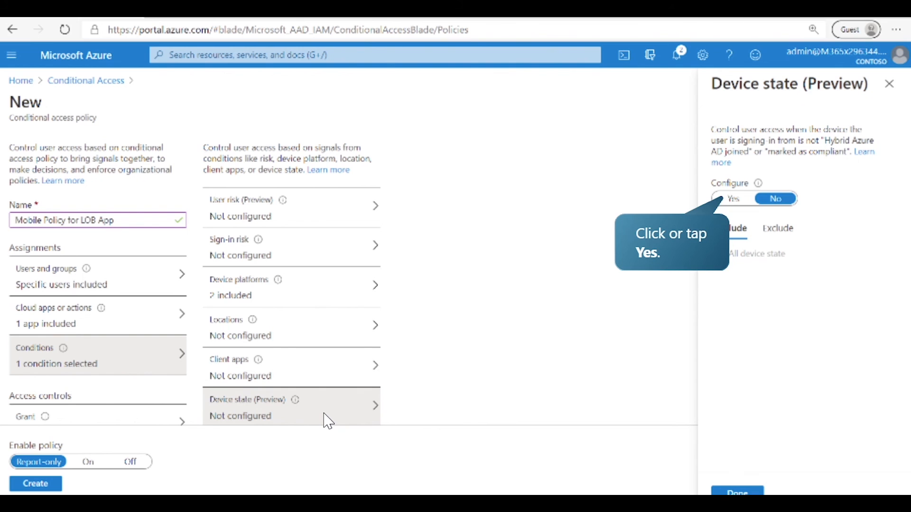
click(735, 199)
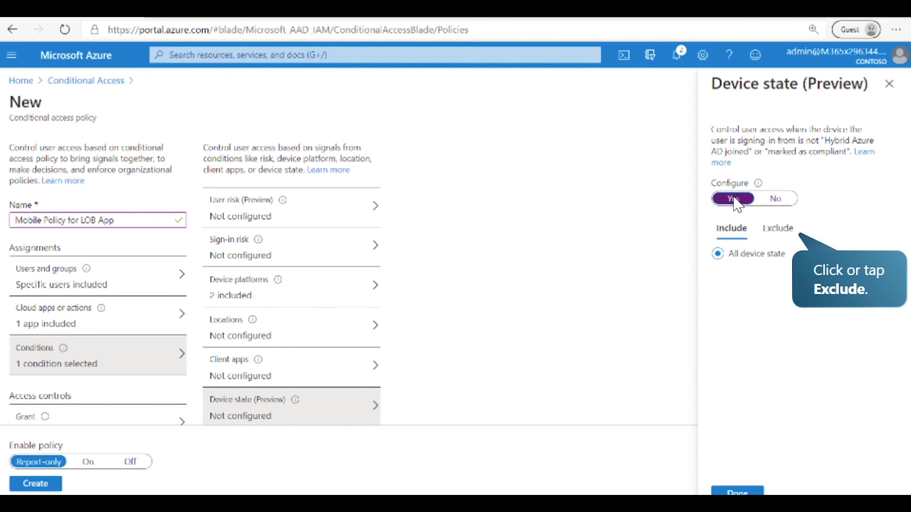
click(779, 232)
click(761, 281)
click(758, 299)
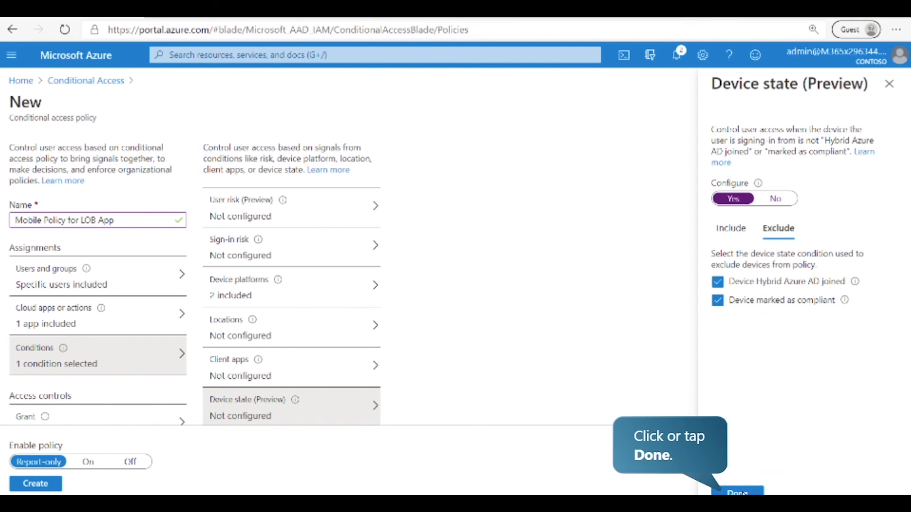
click(738, 492)
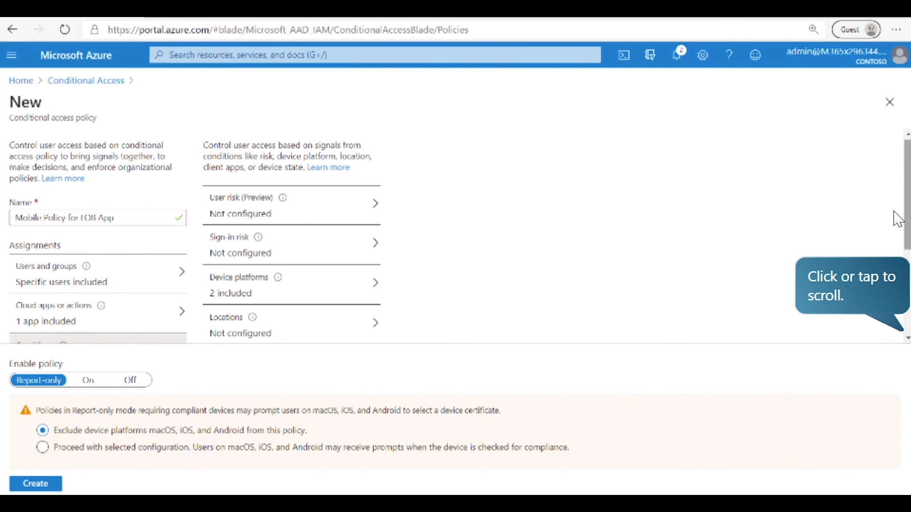
Step: Require multi-factor authentication as the policy's grant control
click(906, 284)
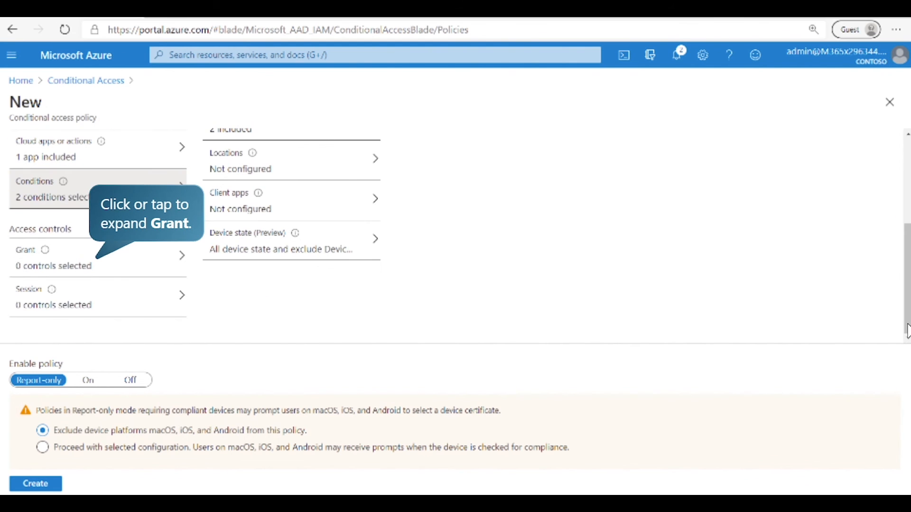
click(120, 273)
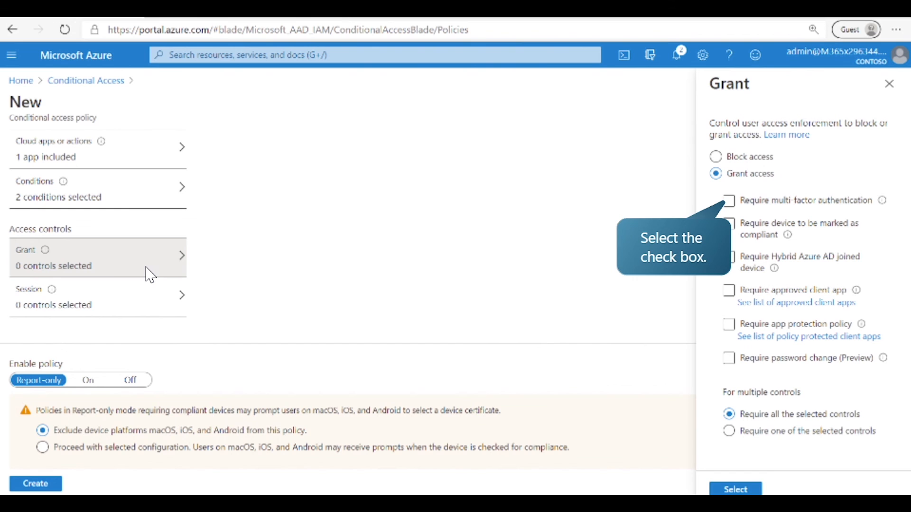
click(747, 200)
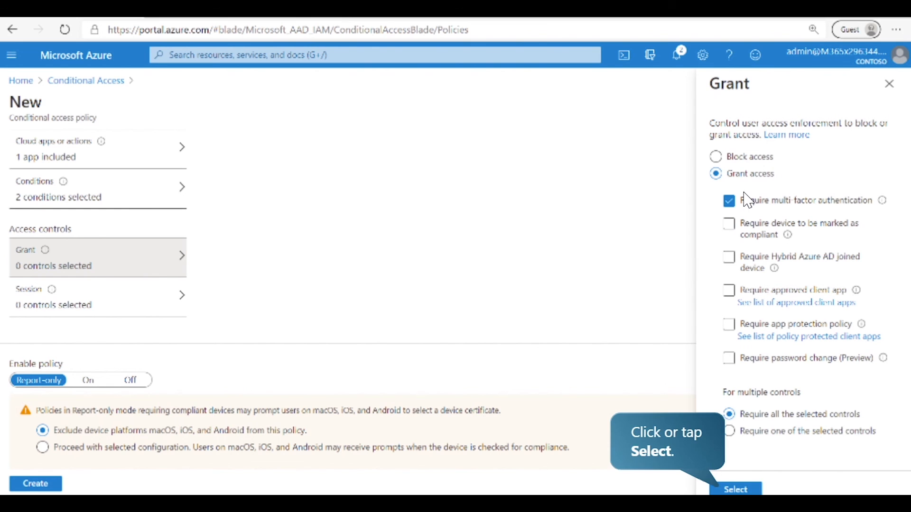
click(733, 491)
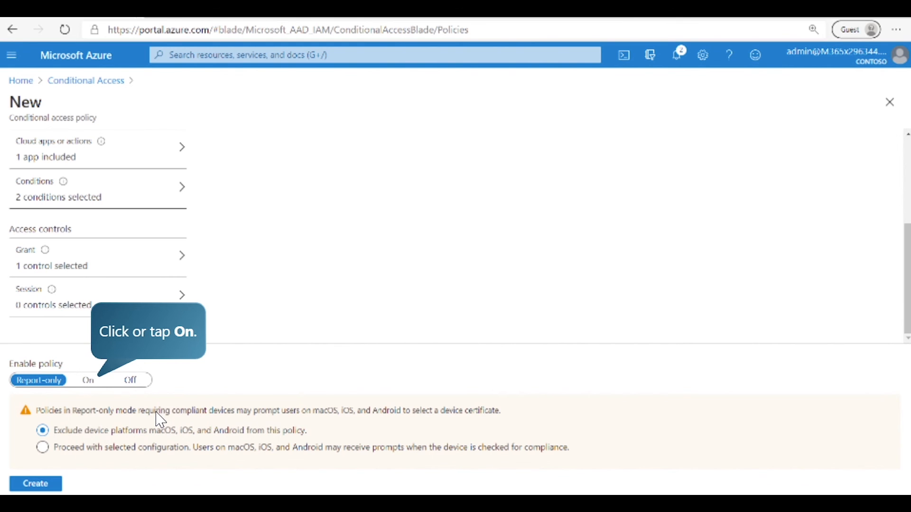
Step: Switch the Mobile Policy for LOB App from report-only to On and create it
click(88, 380)
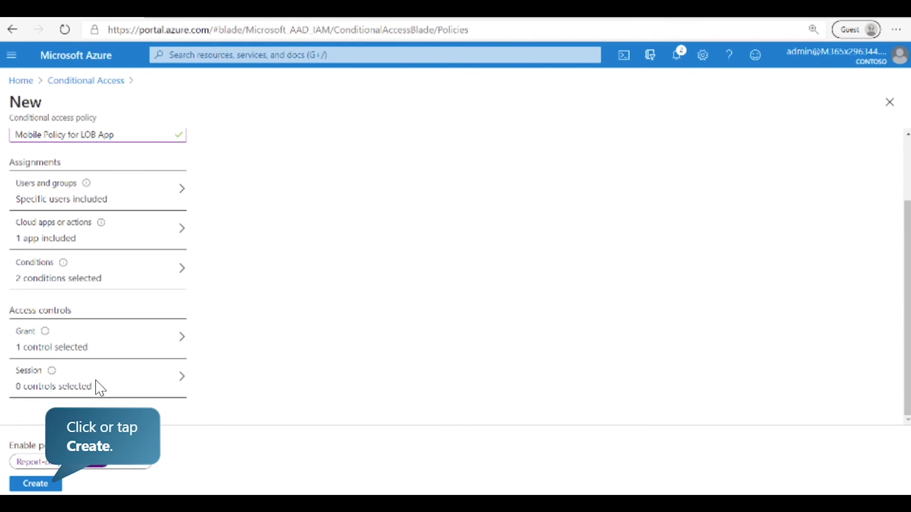
click(57, 484)
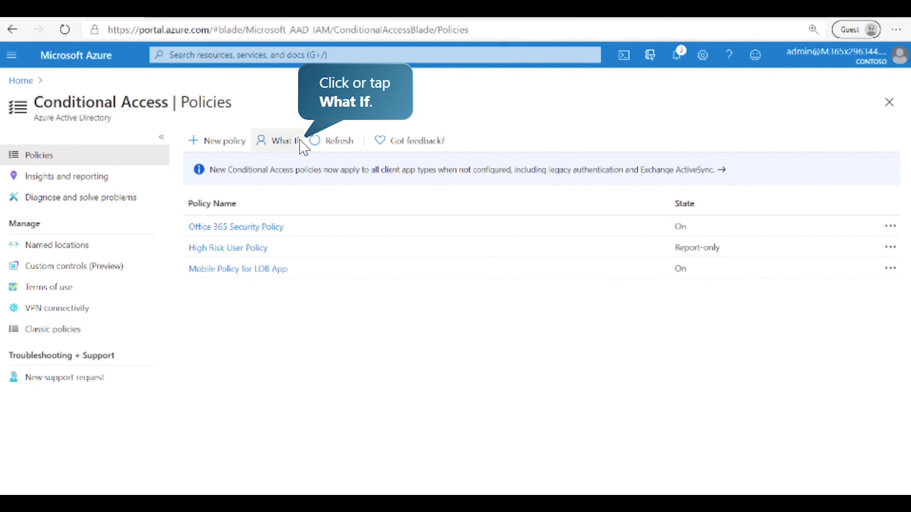
click(285, 142)
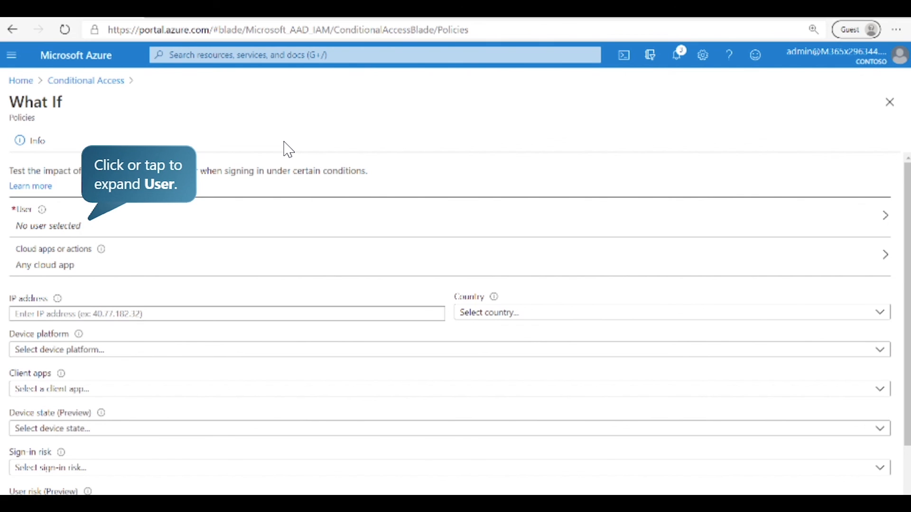
Step: Set the What If test user, IP address 58.147.128.15 and country Afghanistan
click(72, 233)
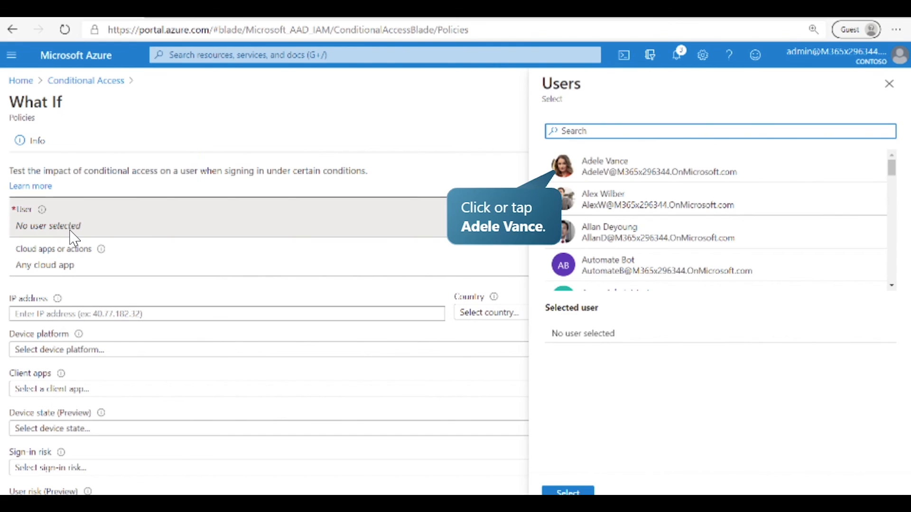
click(570, 177)
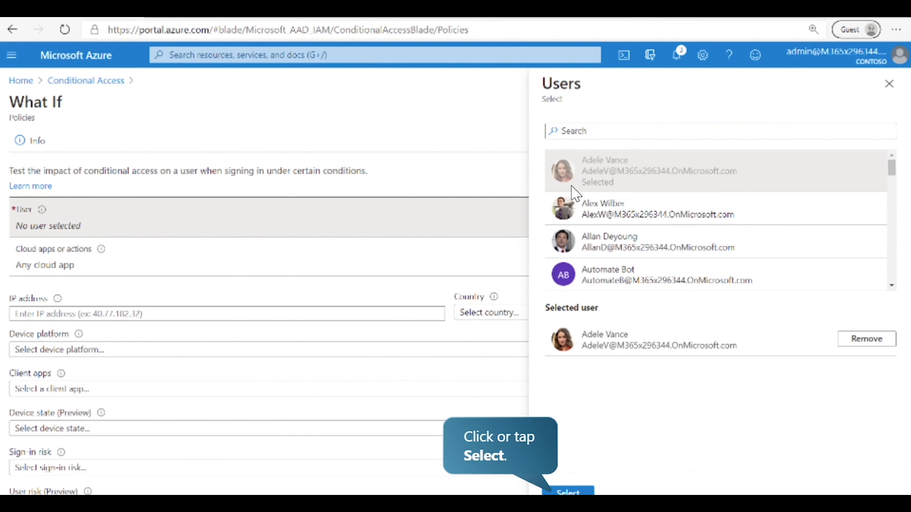
click(571, 492)
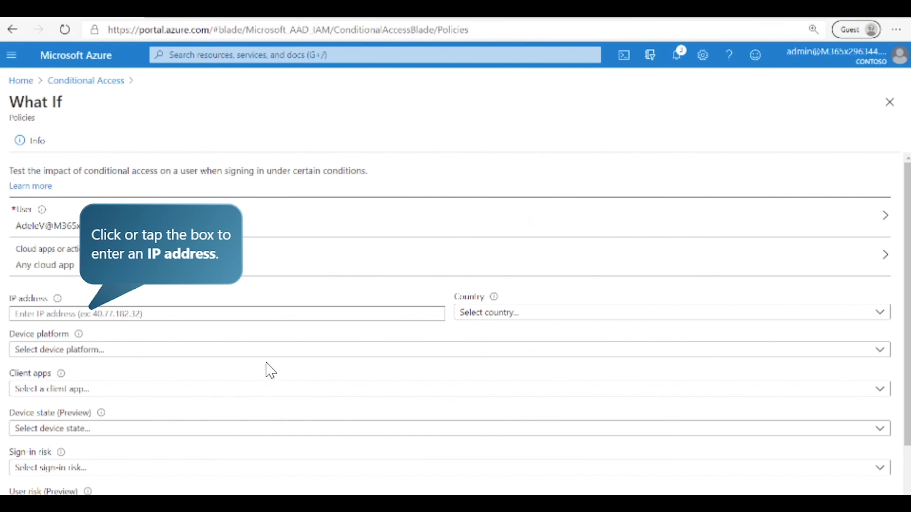
click(171, 315)
text(58.147.128.15)
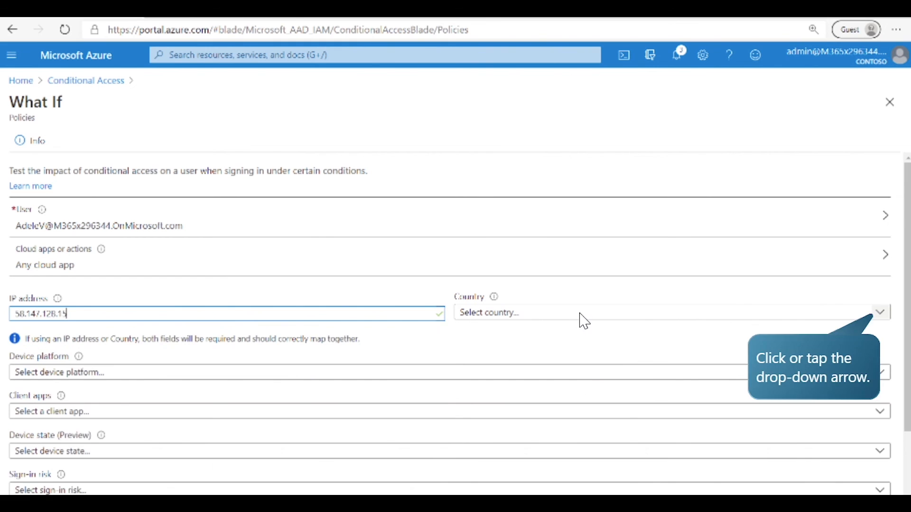
click(581, 317)
click(545, 142)
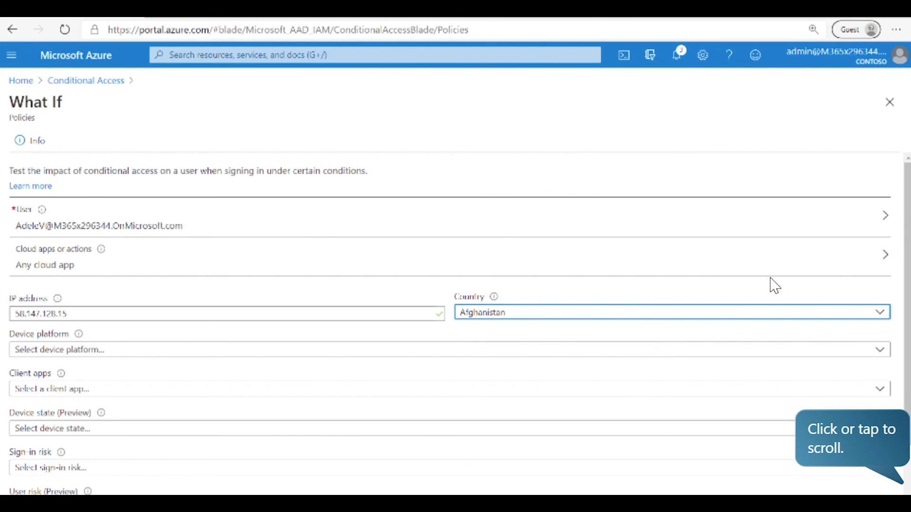
Step: Set sign-in risk to High, run the evaluation, and review the applying policies
click(906, 387)
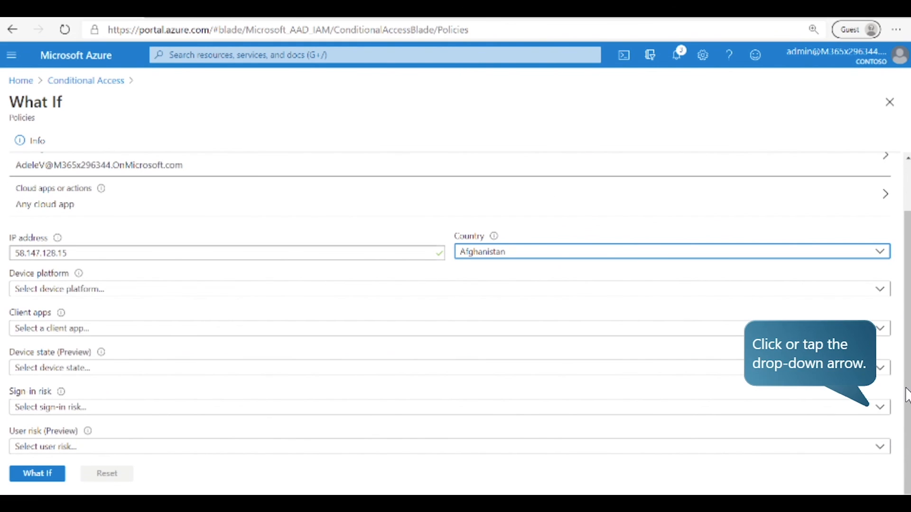
click(810, 411)
click(228, 390)
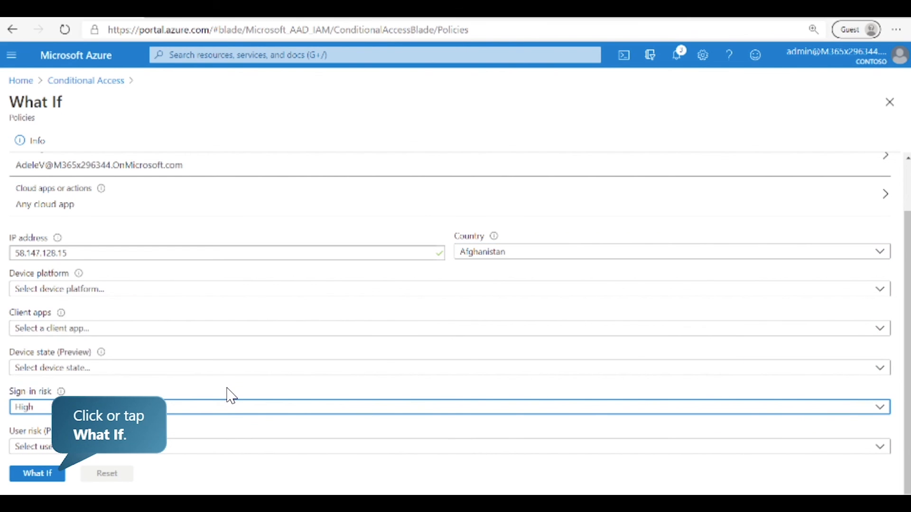
click(55, 477)
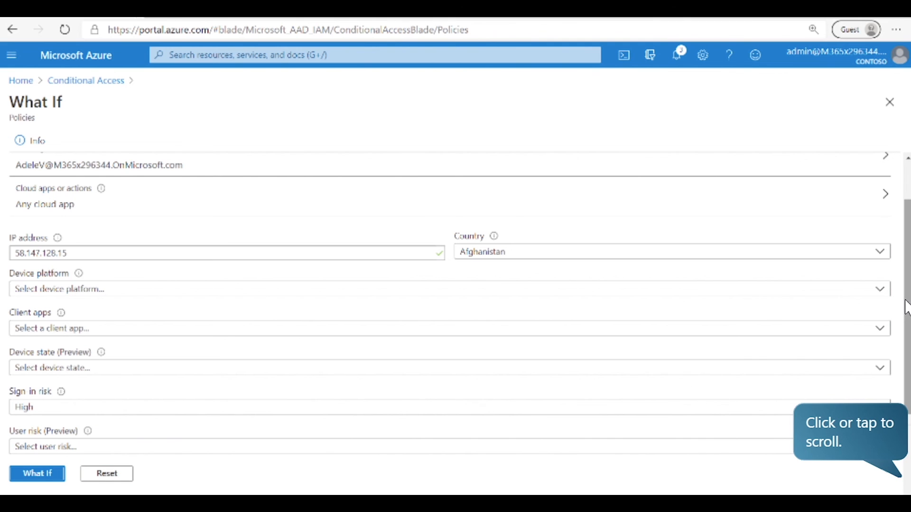
click(904, 396)
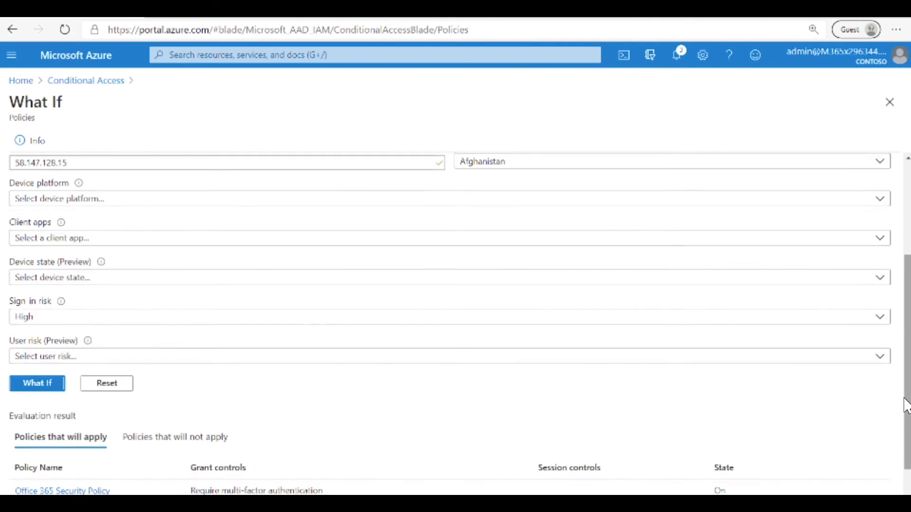